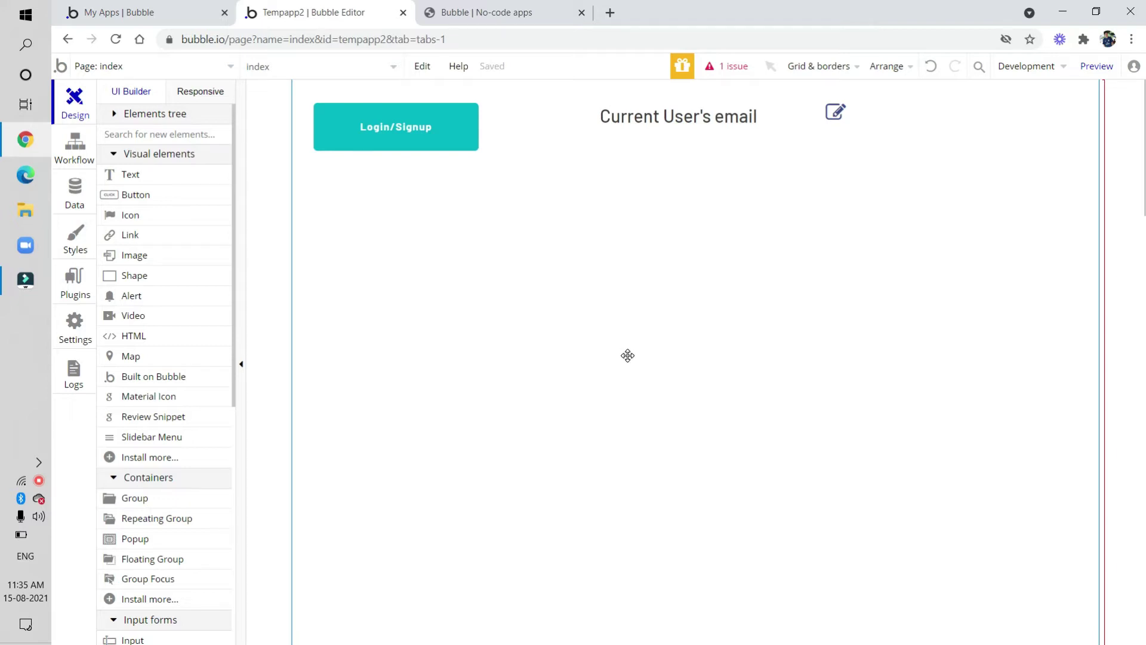
Step: Open the app's style definitions and filter them to the Button element type
left_click(74, 239)
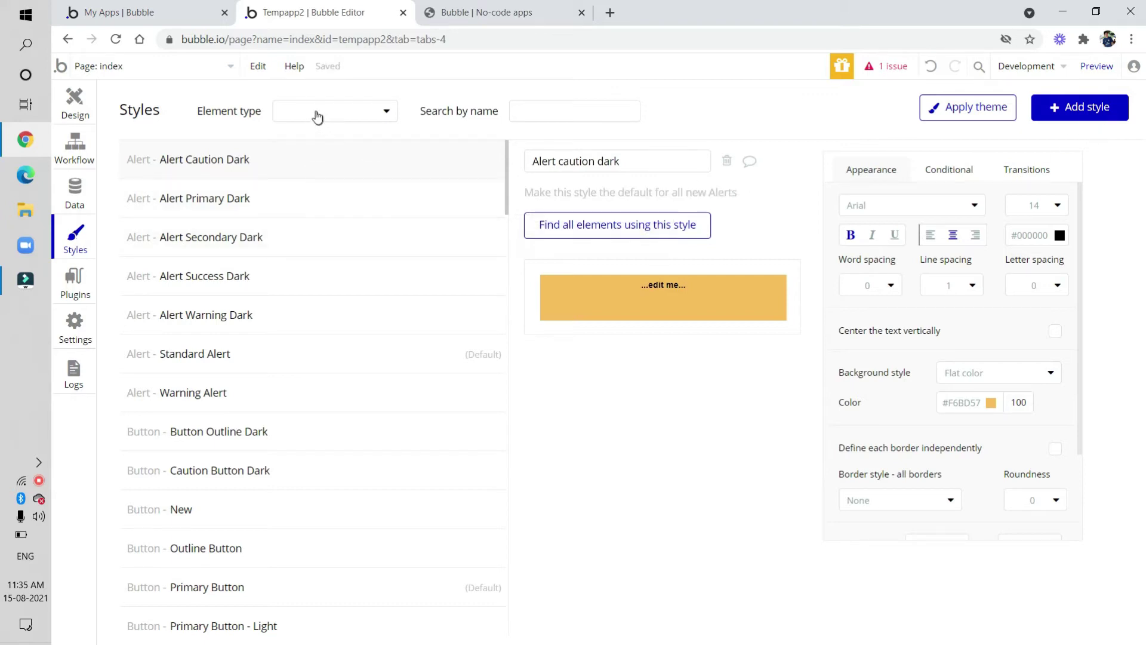
left_click(327, 112)
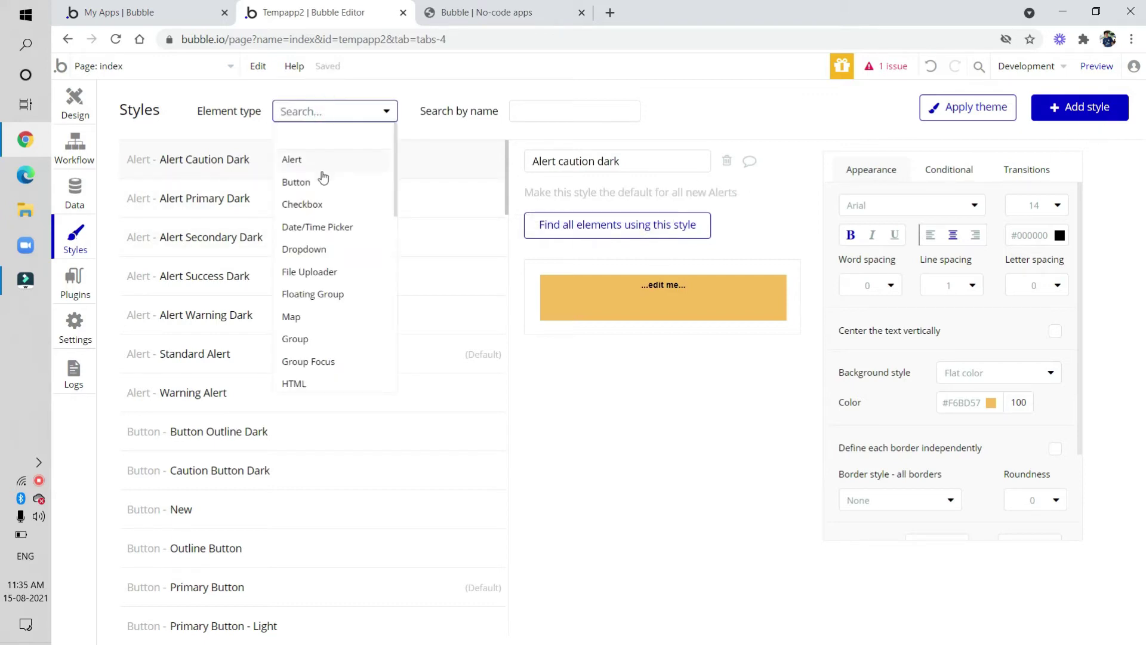
left_click(322, 182)
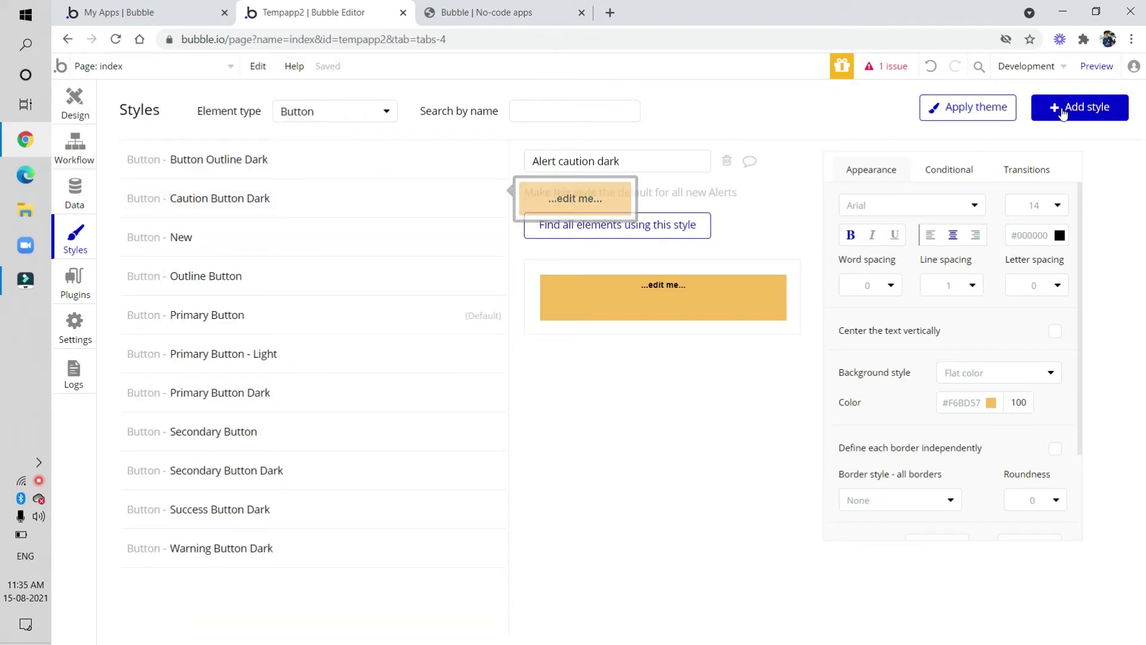
Step: Create a new style named "button new" for the Button element type
left_click(1061, 109)
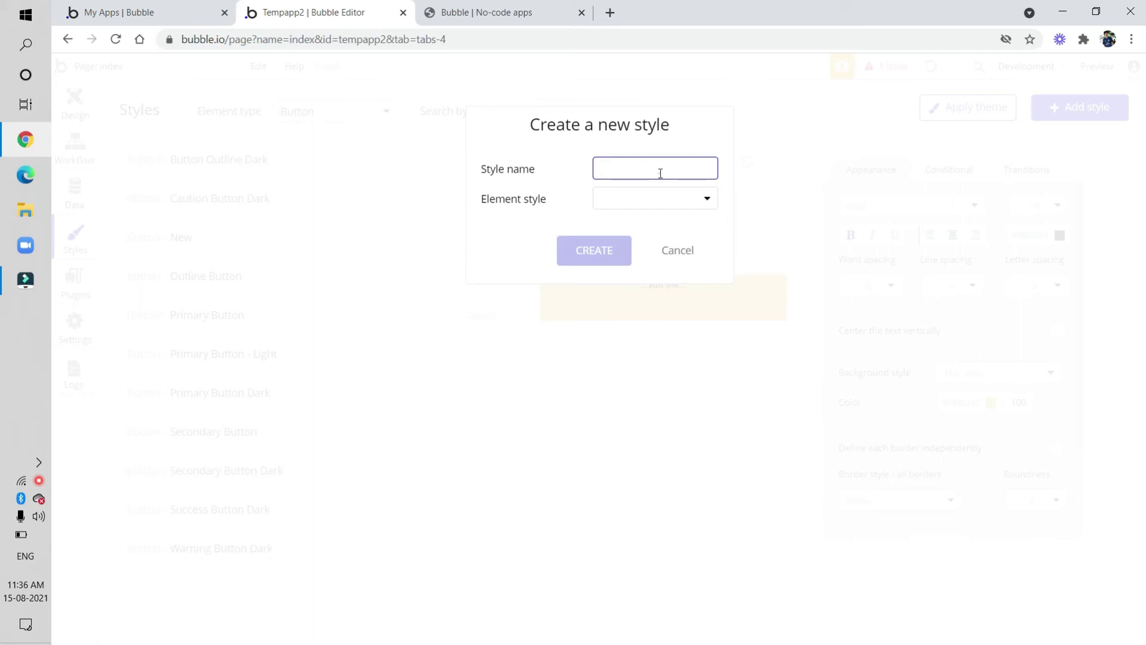
type("button new")
left_click(639, 199)
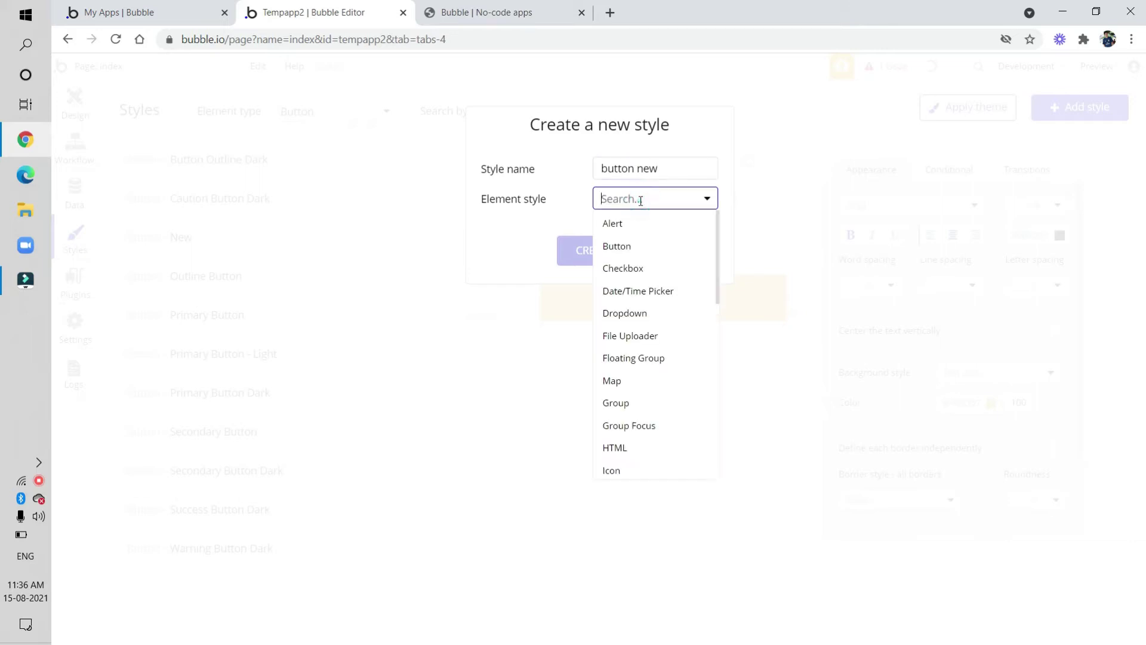
left_click(650, 252)
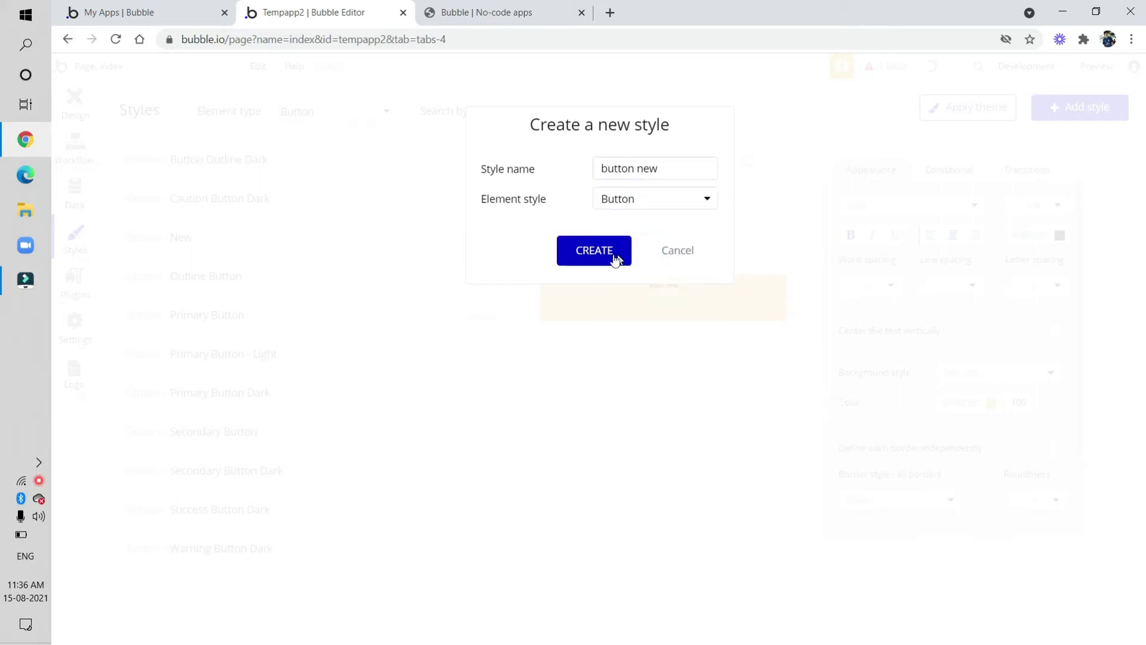
left_click(593, 254)
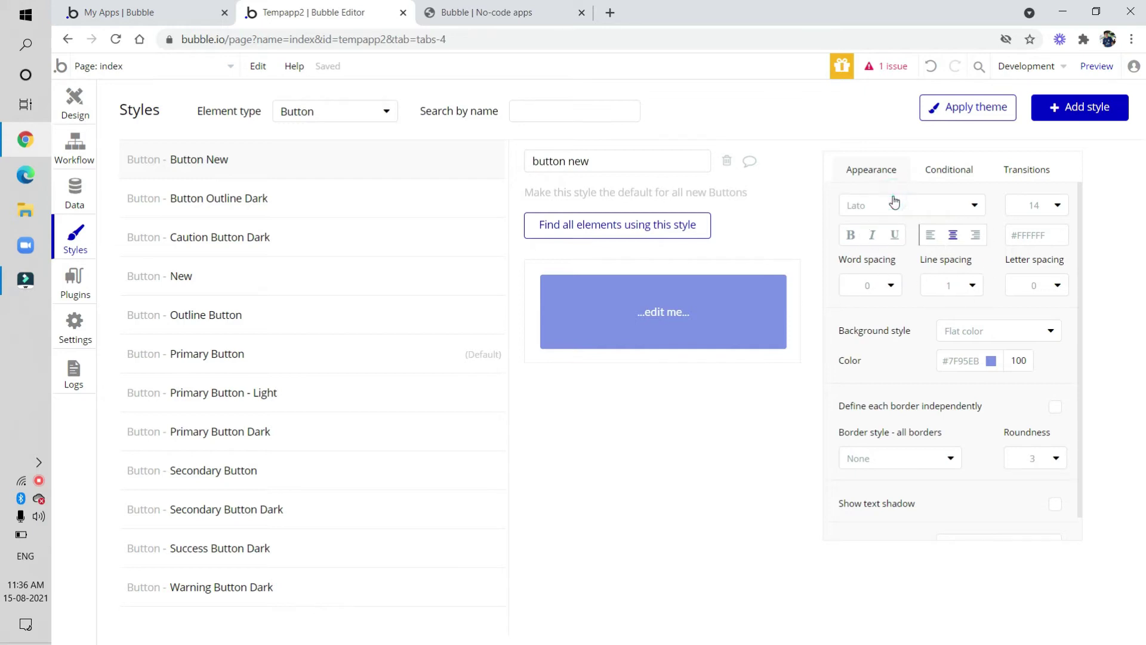
Step: Set the "button new" style's font to Montserrat (500) and its font size to 18
type("monts")
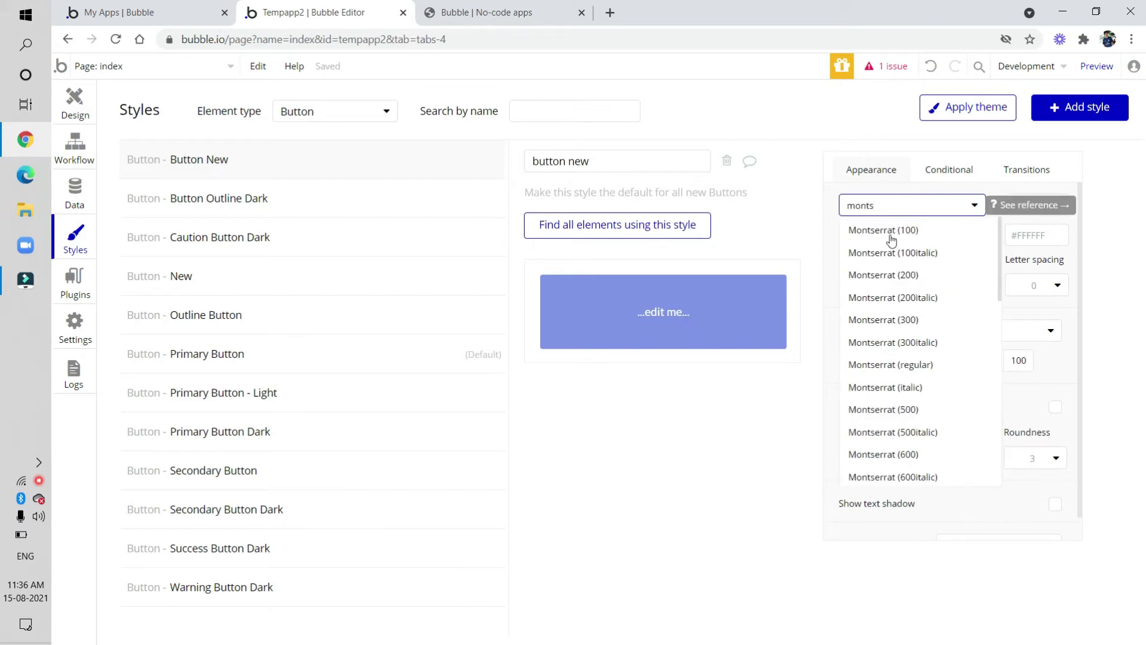
left_click(902, 410)
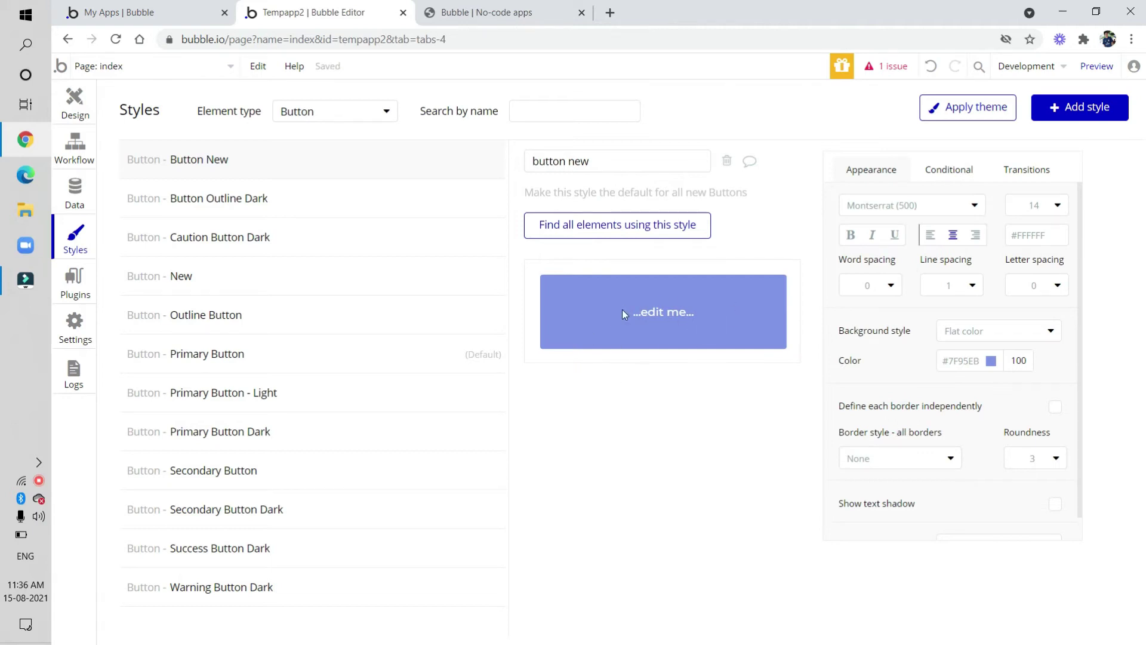
left_click(1047, 206)
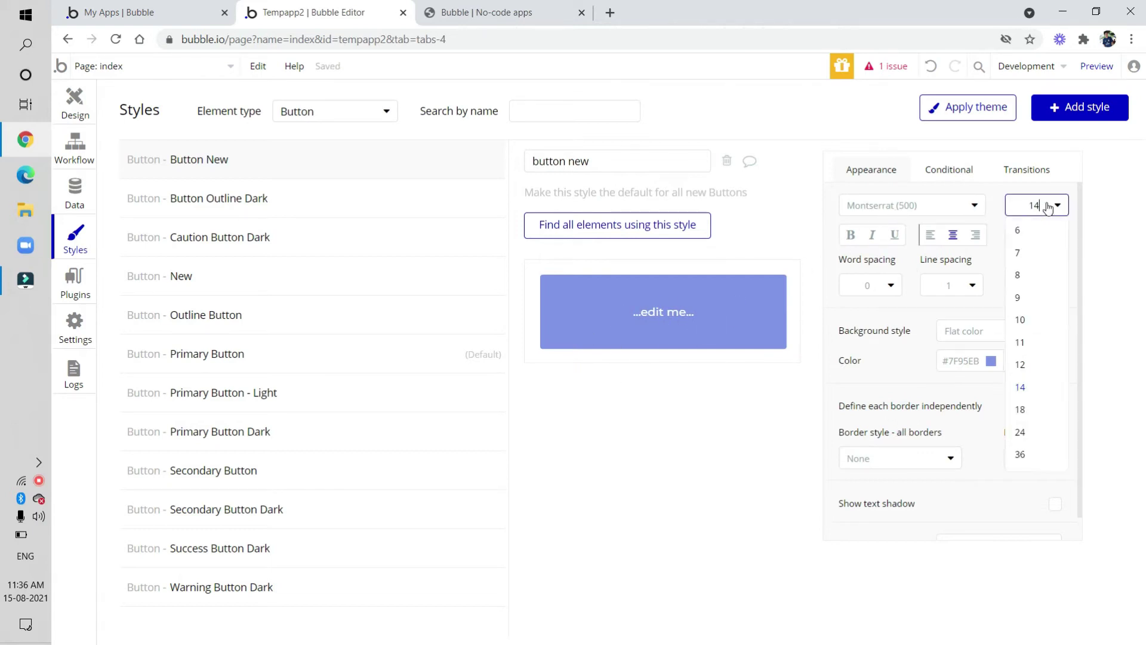
key("BackSpace")
type("8")
left_click(957, 190)
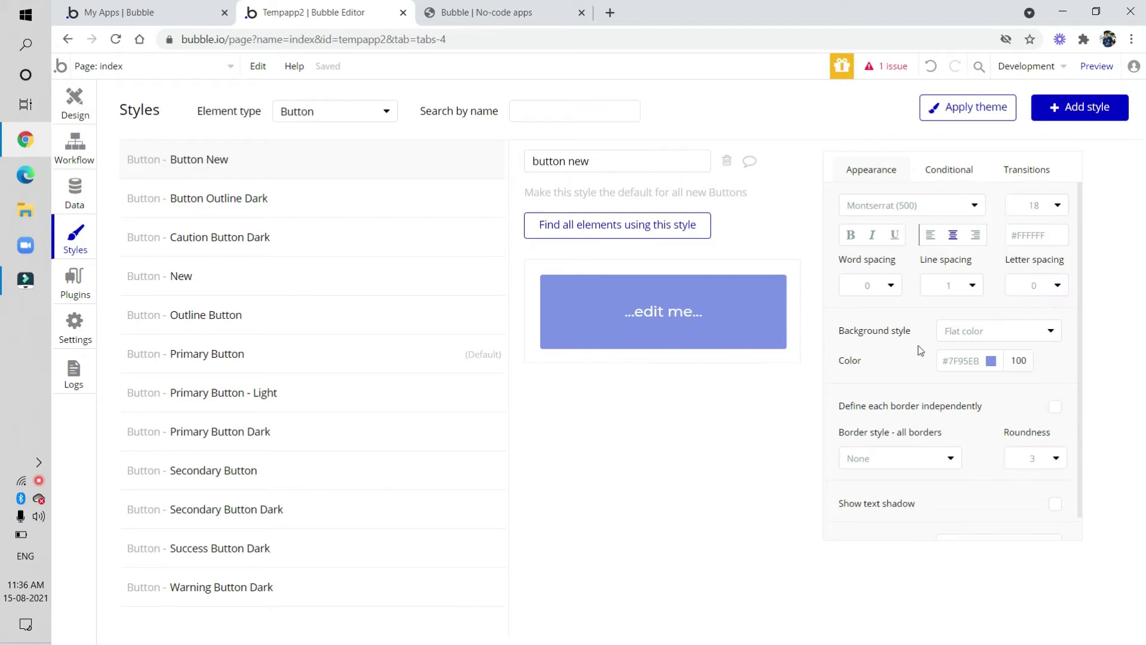
left_click(883, 288)
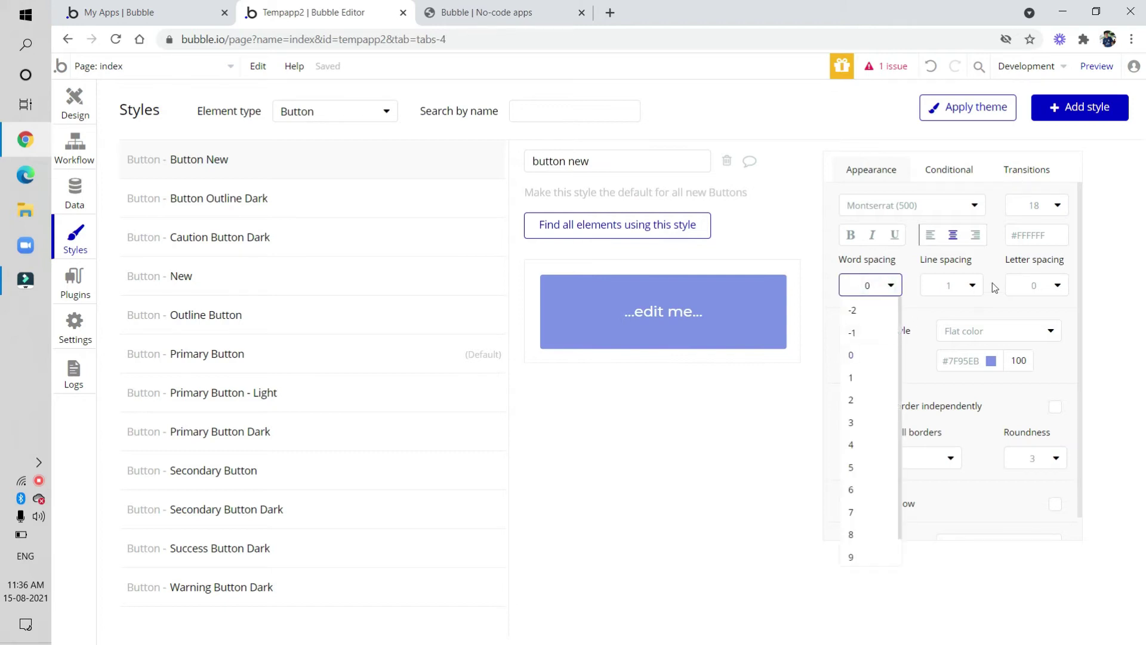
left_click(971, 290)
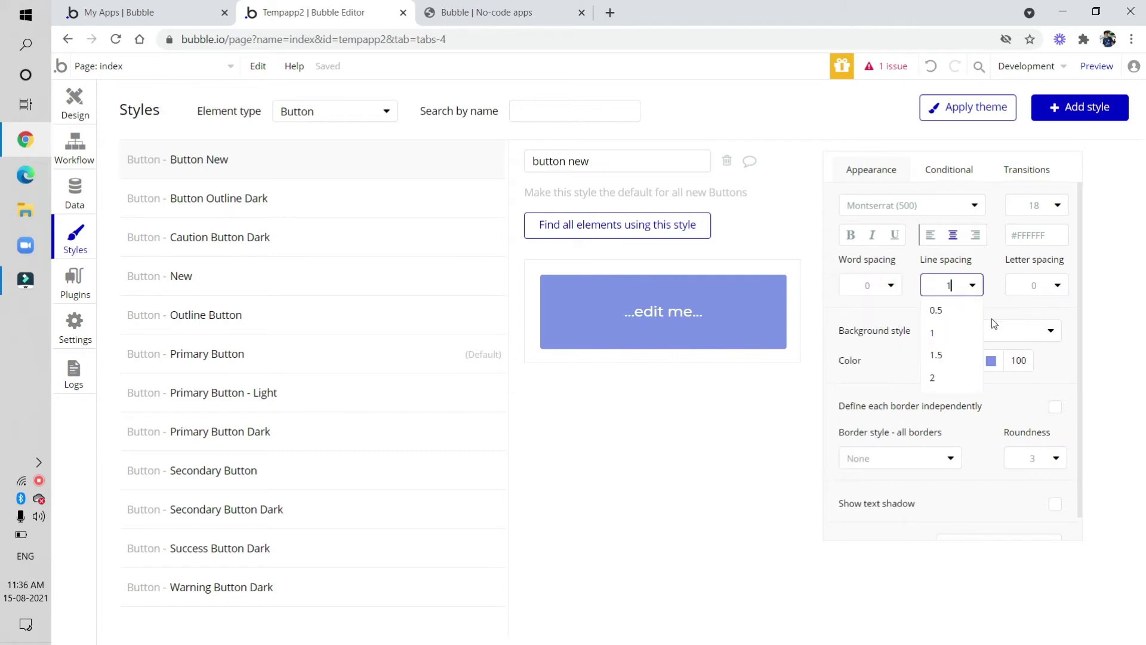
left_click(1005, 302)
Step: Give the "button new" style a flat background in red, #CF3636
scroll(958, 351, "down", 1)
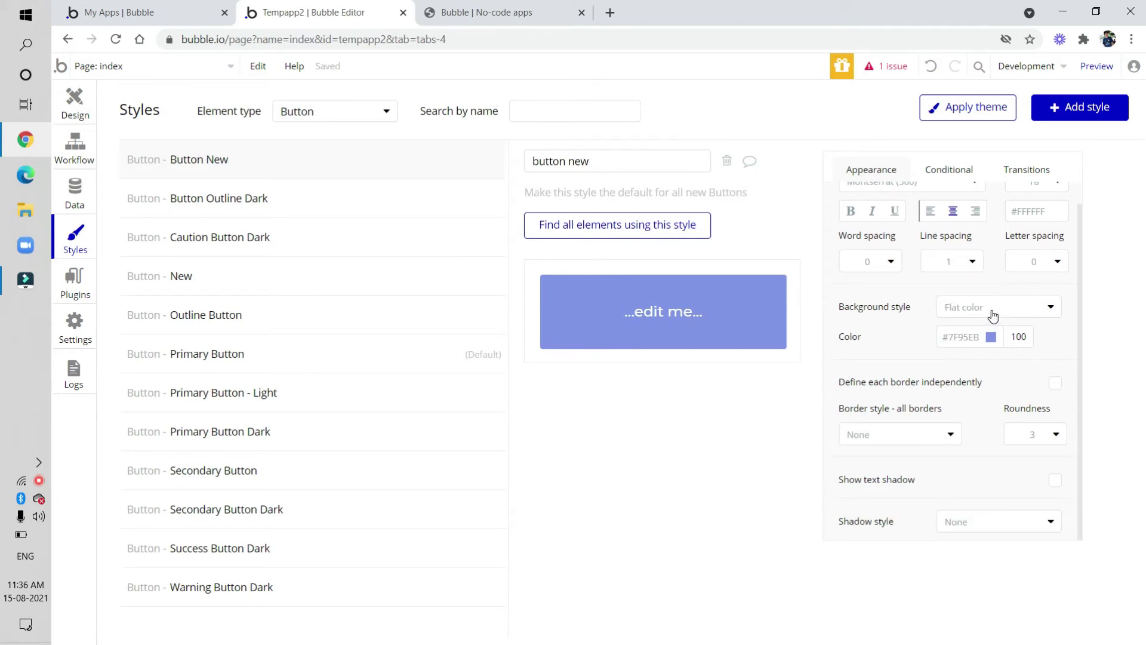
left_click(992, 311)
left_click(967, 355)
left_click(960, 337)
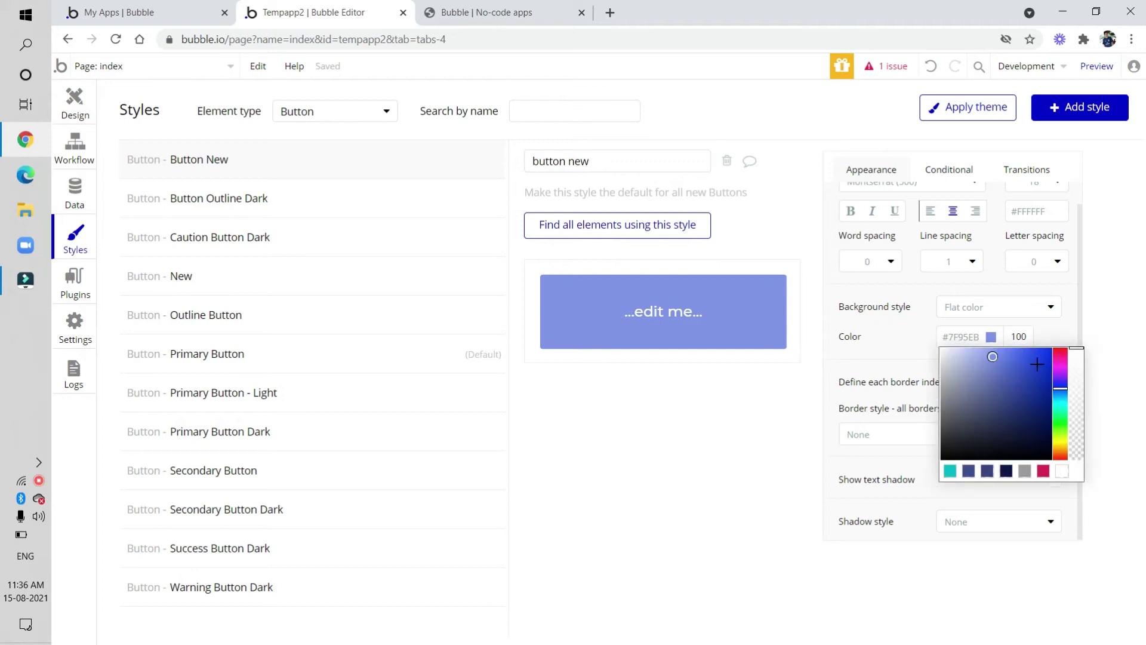
left_click(1056, 350)
left_click(1037, 359)
left_click_drag(1037, 360, 1024, 370)
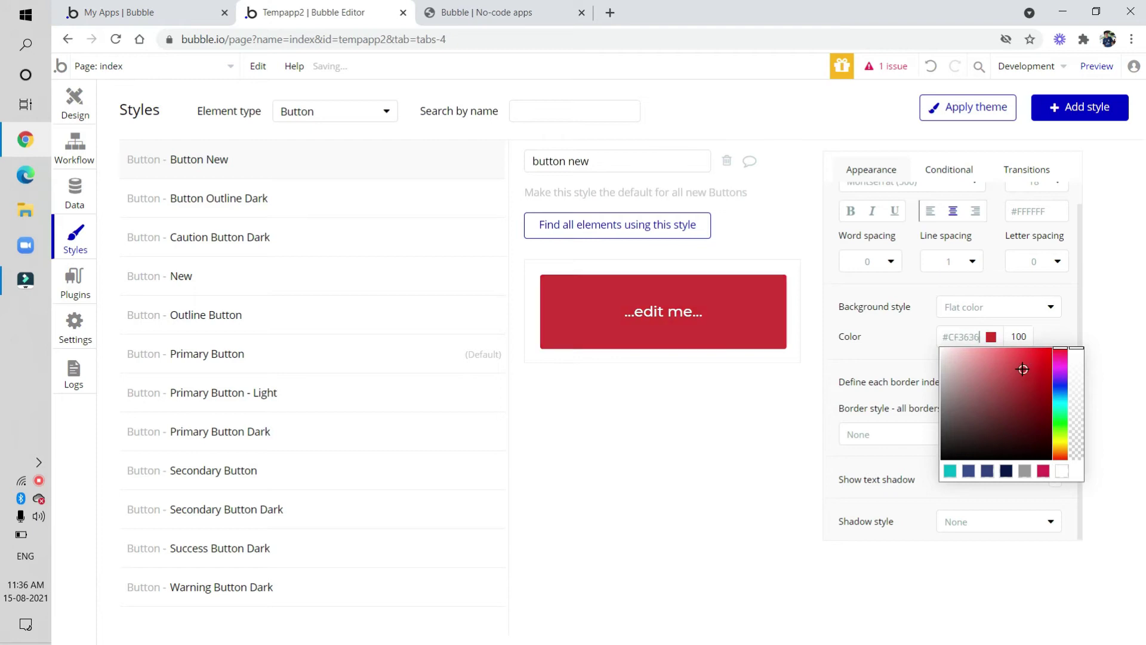
left_click(905, 337)
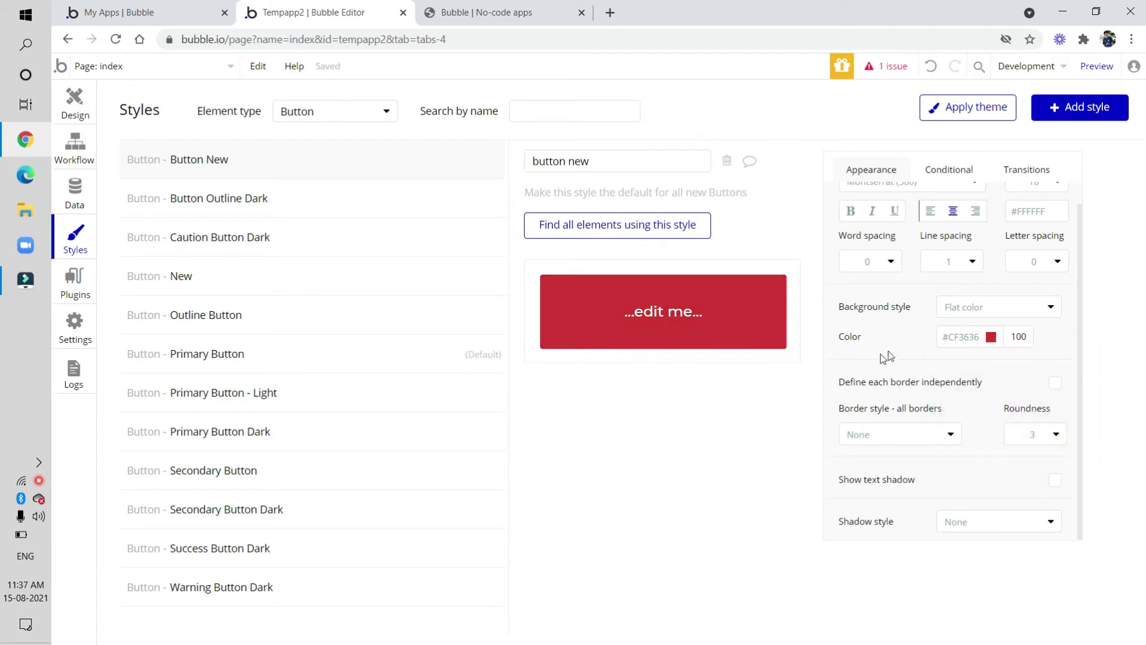
Step: Set the button style's corner roundness to 5 and the style of all its borders to Solid
left_click(1051, 435)
left_click(1034, 527)
left_click(888, 437)
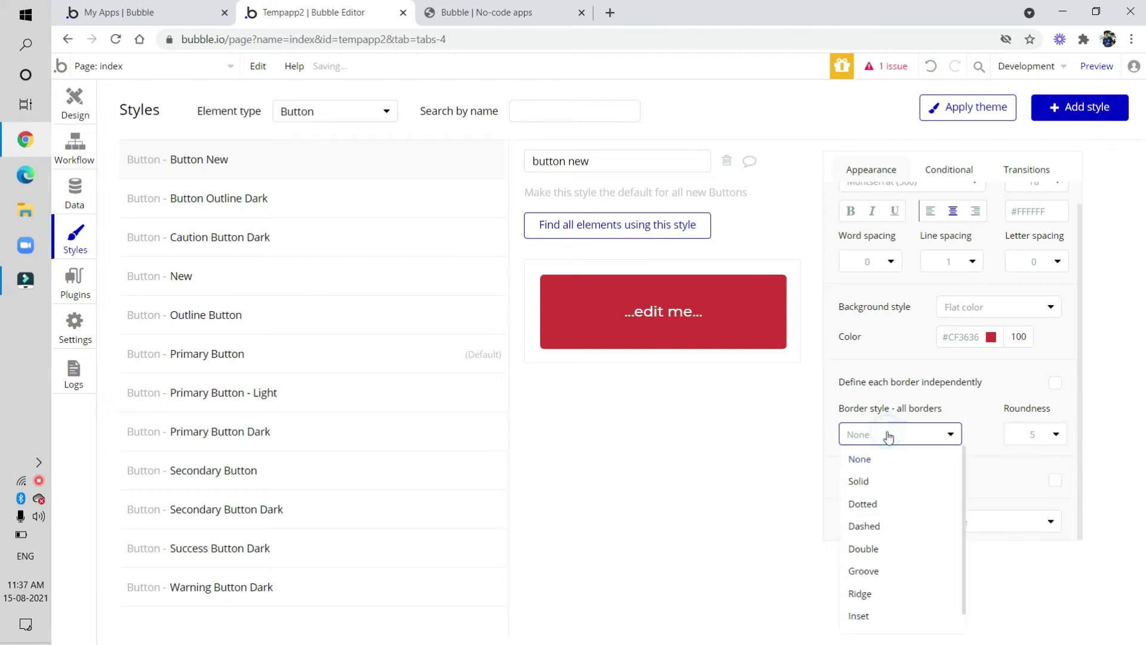
left_click(894, 482)
Step: Set the button style's border color to dark grey, #57585C
scroll(943, 493, "down", 1)
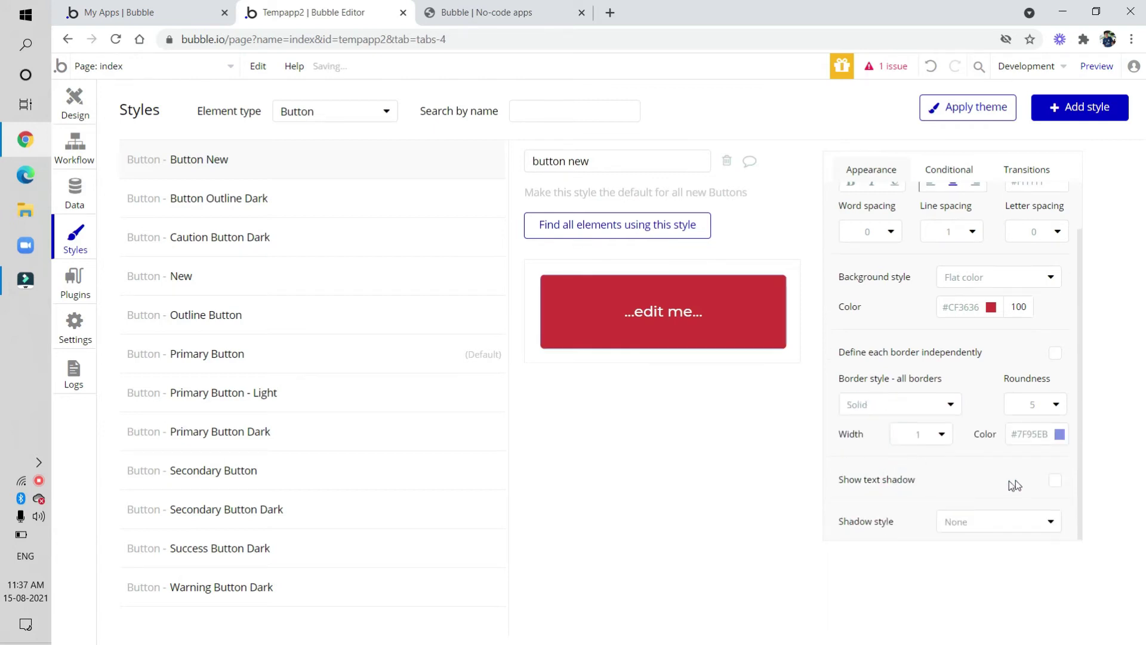
left_click(1038, 430)
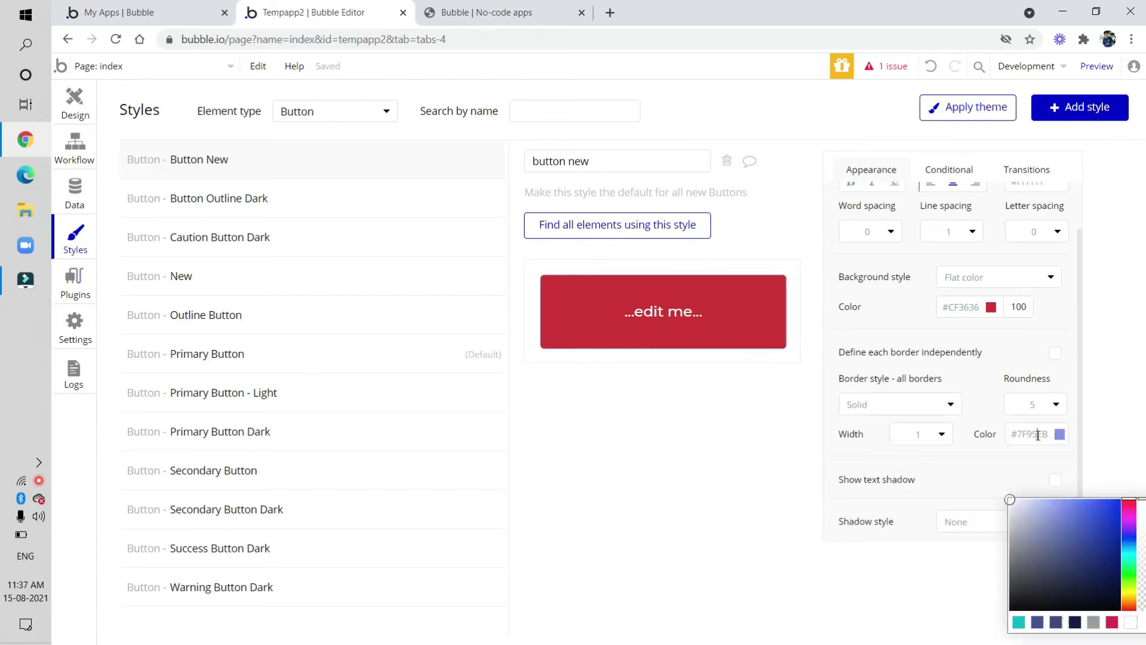
left_click(1005, 553)
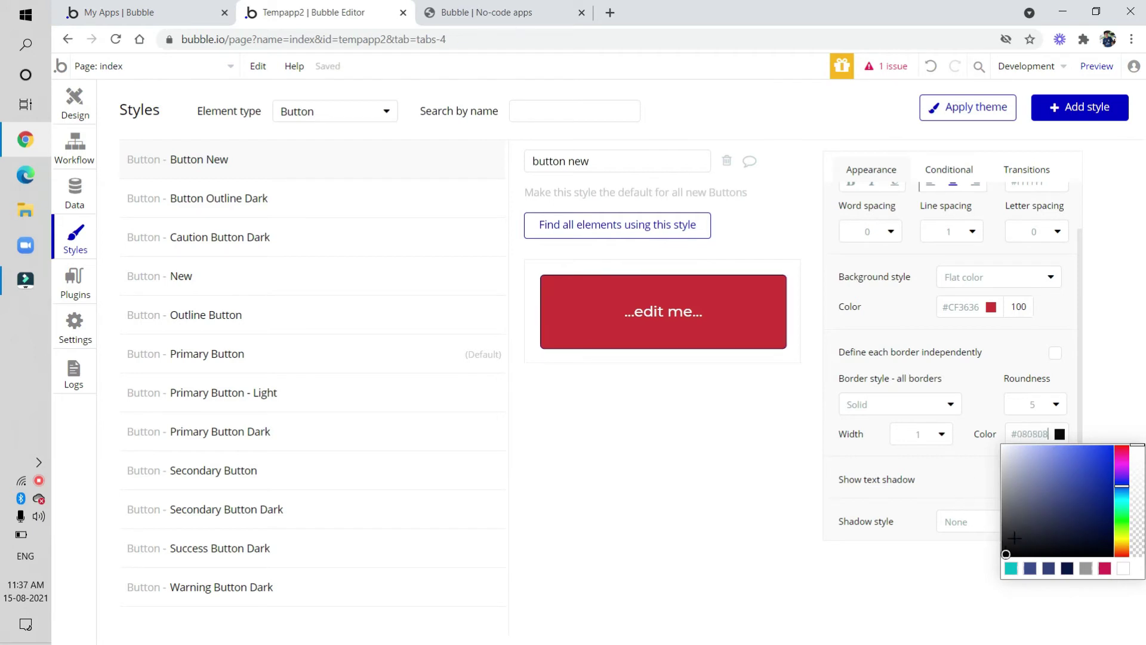
left_click(1009, 515)
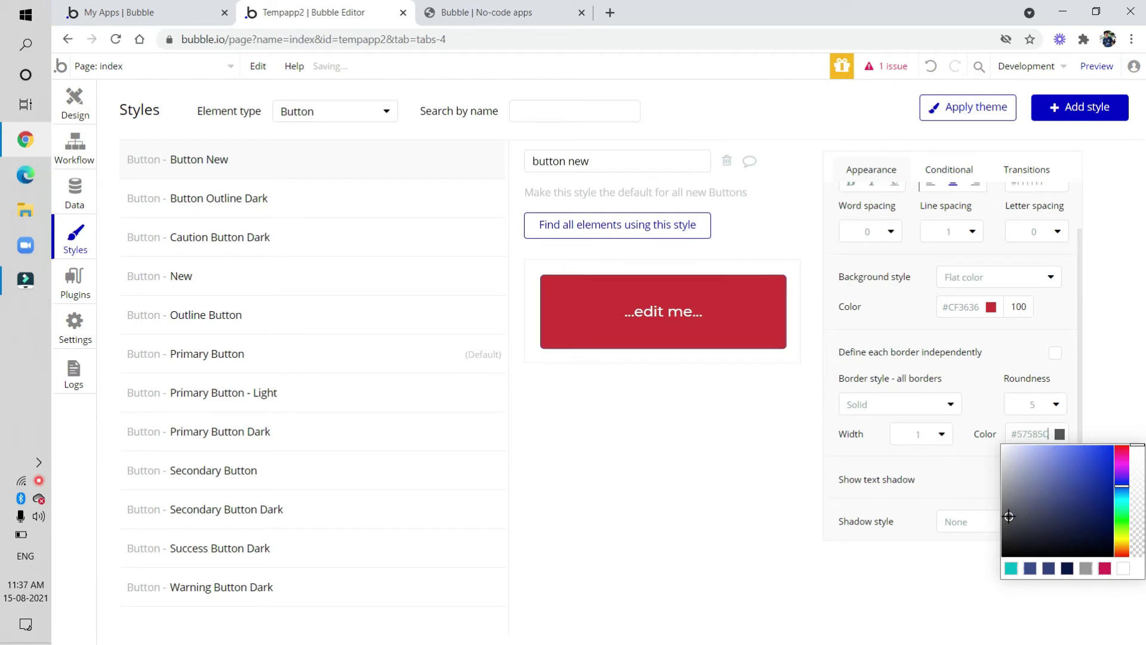
left_click(972, 465)
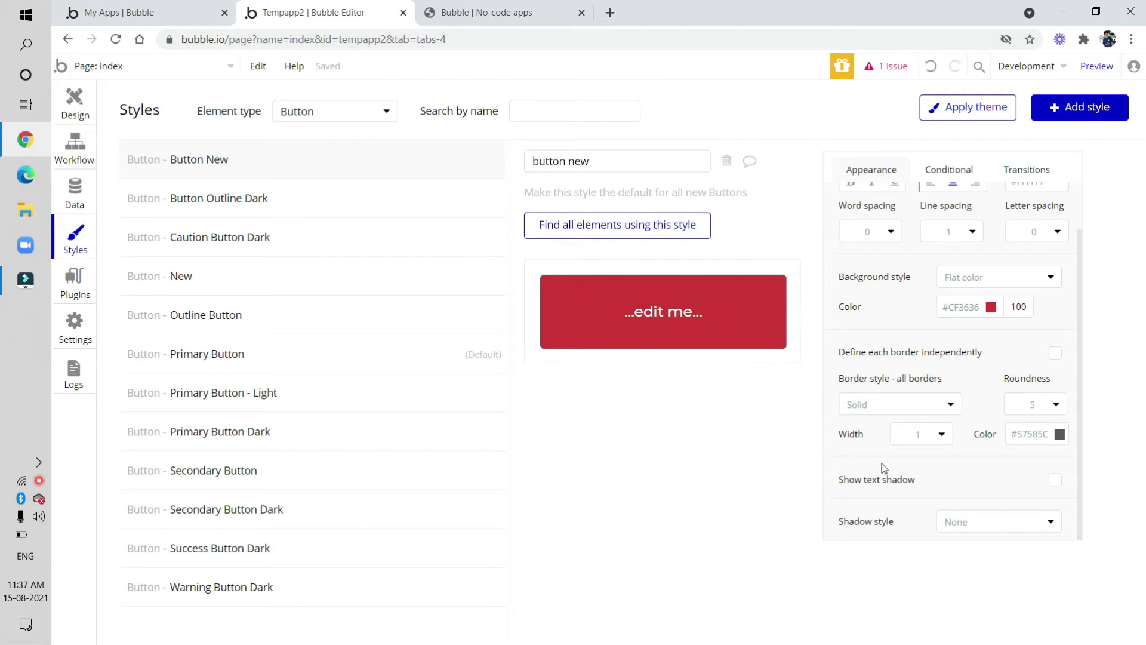
Step: Add an Outset box shadow to the button style with a spread radius of 2
left_click(975, 524)
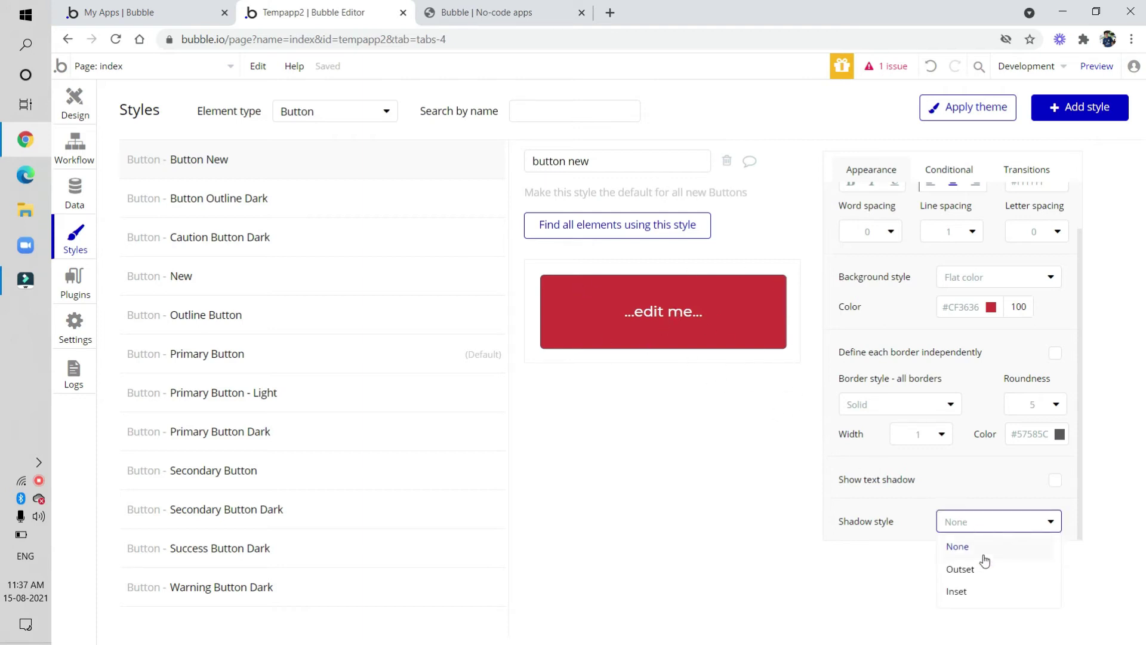
left_click(961, 570)
scroll(947, 440, "down", 3)
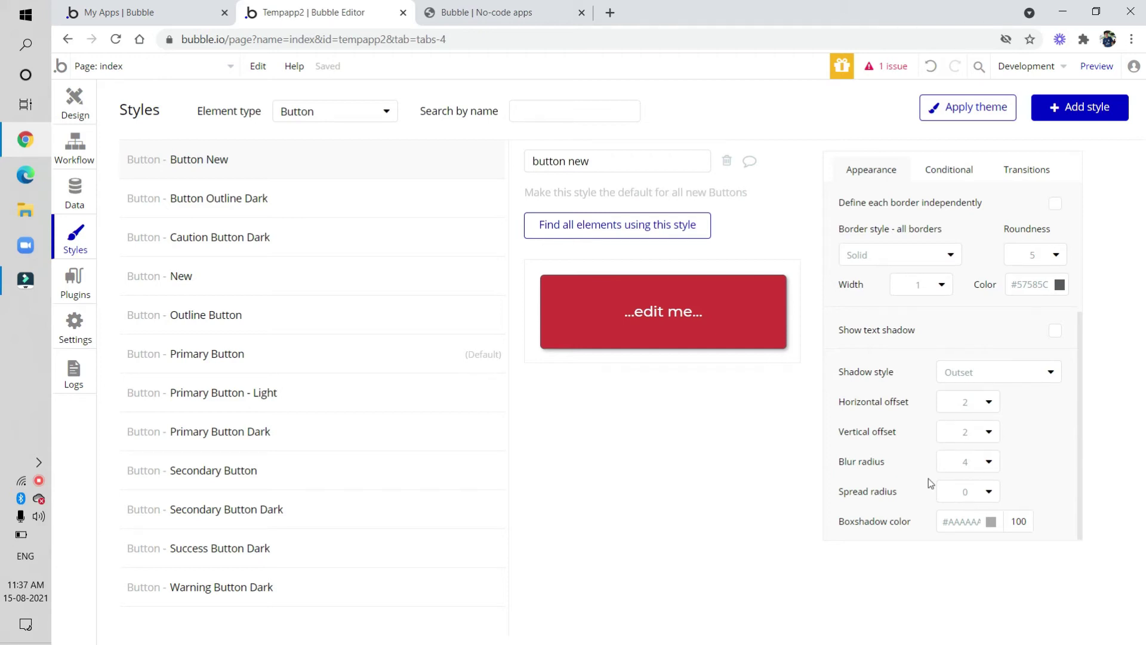
left_click(969, 496)
left_click(962, 583)
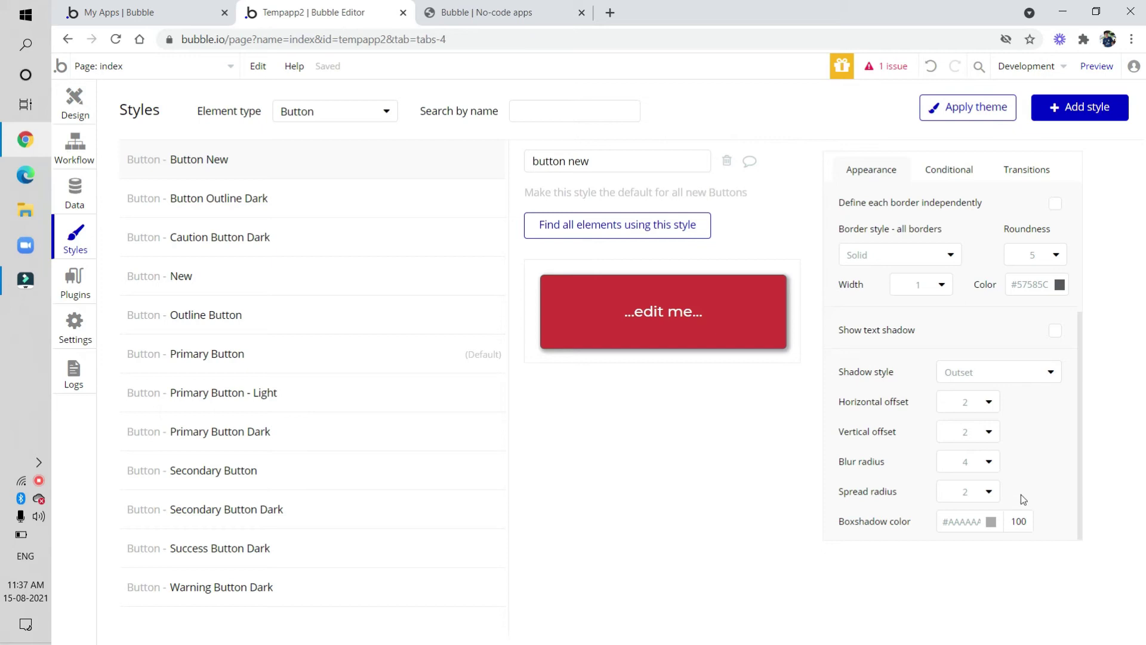
Step: Try left and right alignment for the button style's text and return it to centered
scroll(1001, 471, "up", 2)
scroll(1006, 475, "down", 2)
scroll(1005, 474, "up", 4)
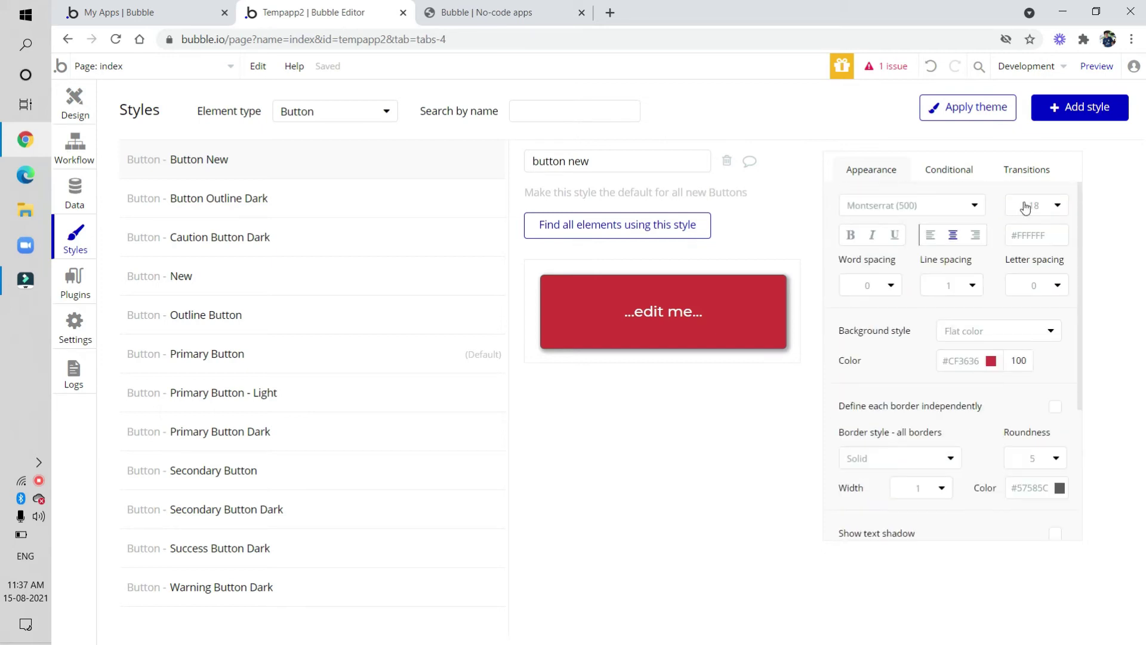
left_click(930, 238)
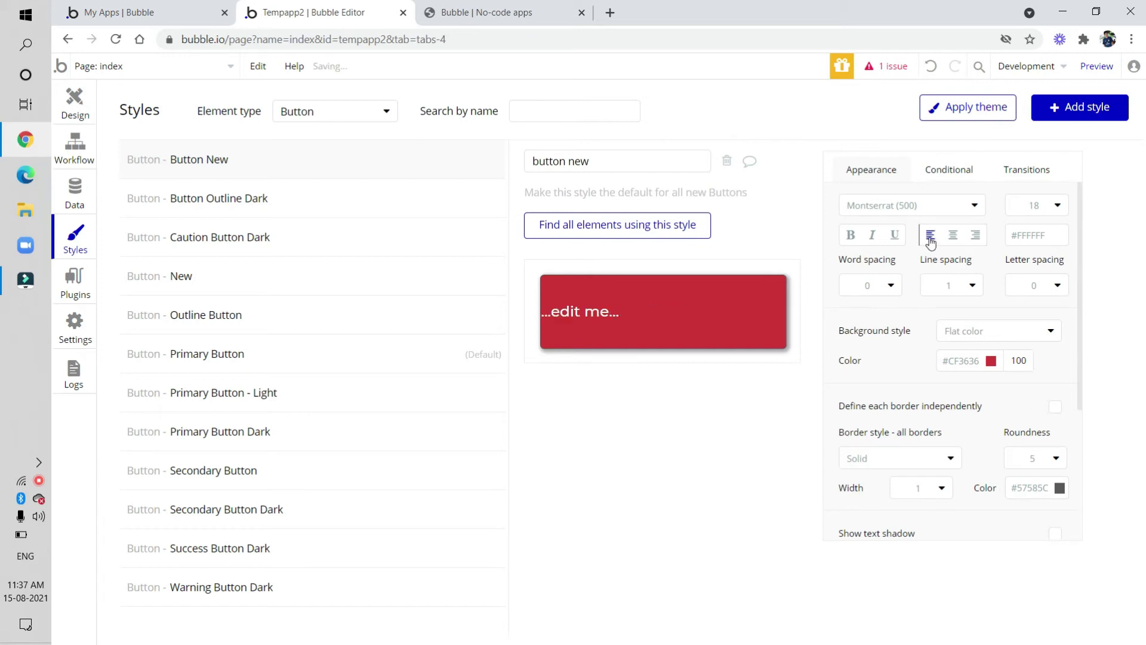
left_click(953, 238)
left_click(974, 239)
left_click(953, 238)
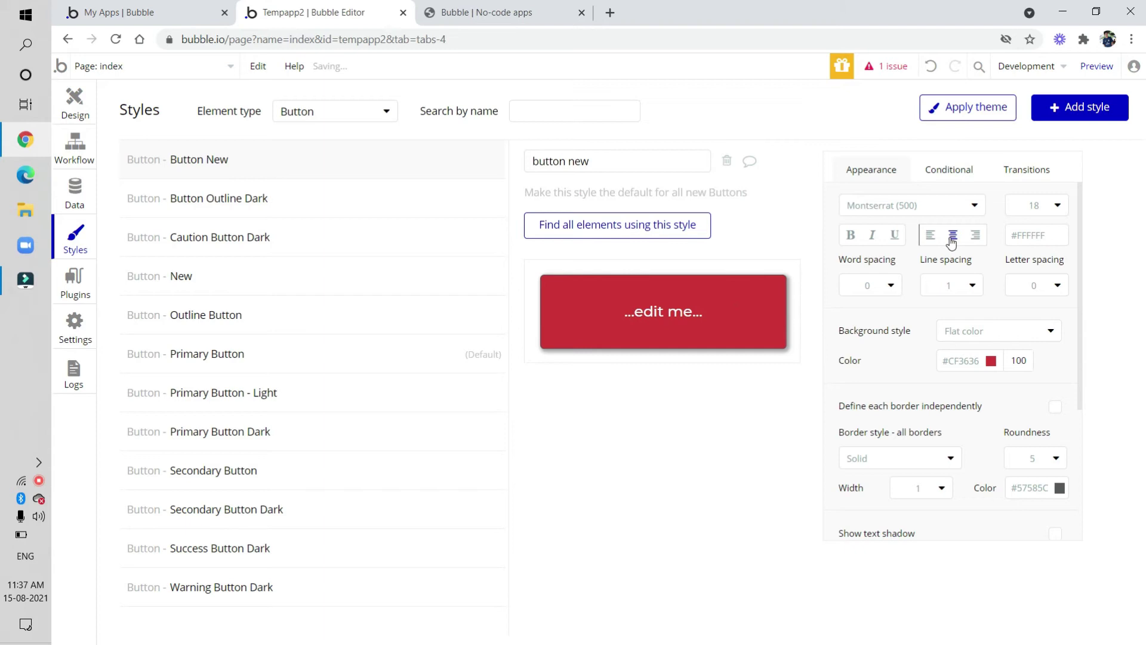
Step: Make the button style's text bold
left_click(851, 237)
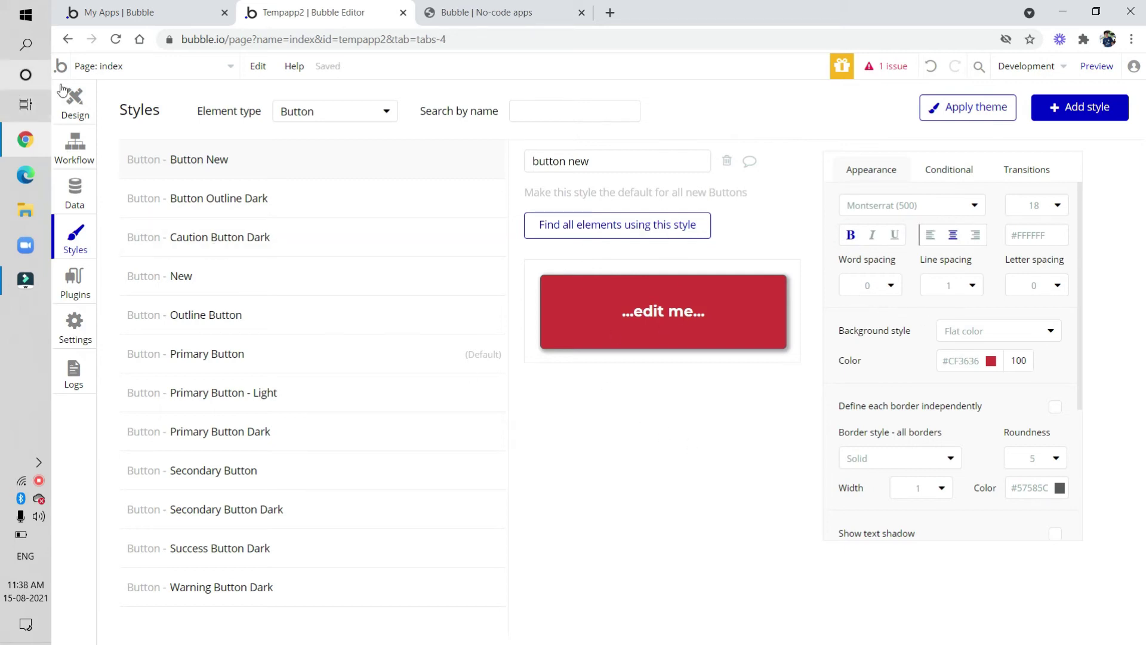
Step: Return to the page design view and create a new page named "temp" without cloning an existing page
left_click(76, 99)
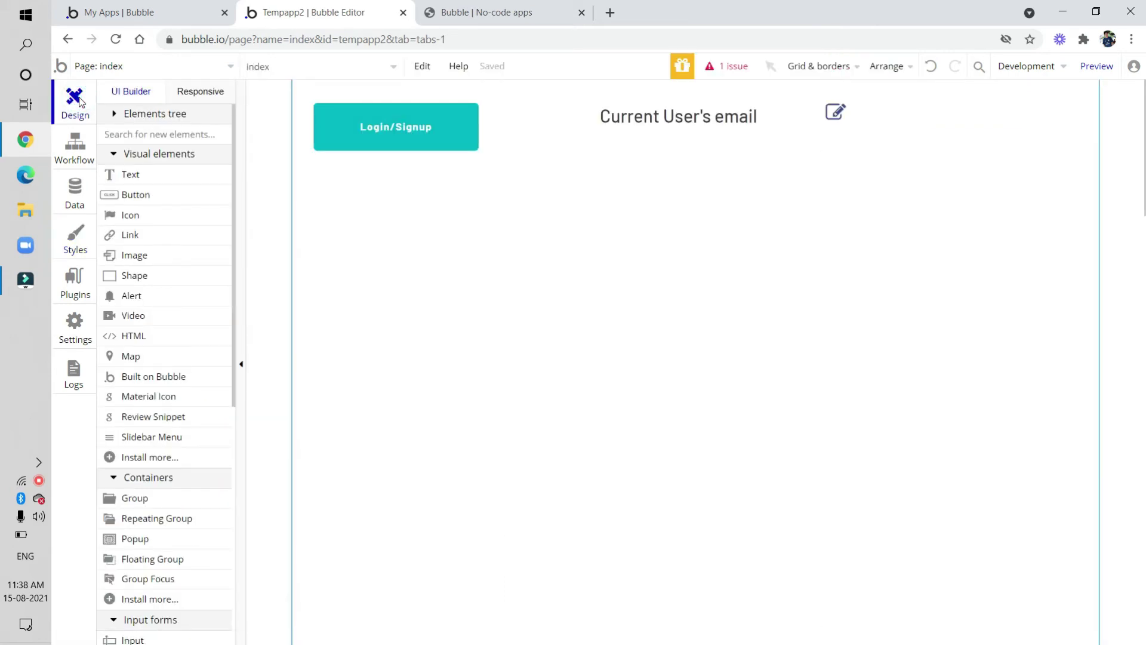
left_click(126, 66)
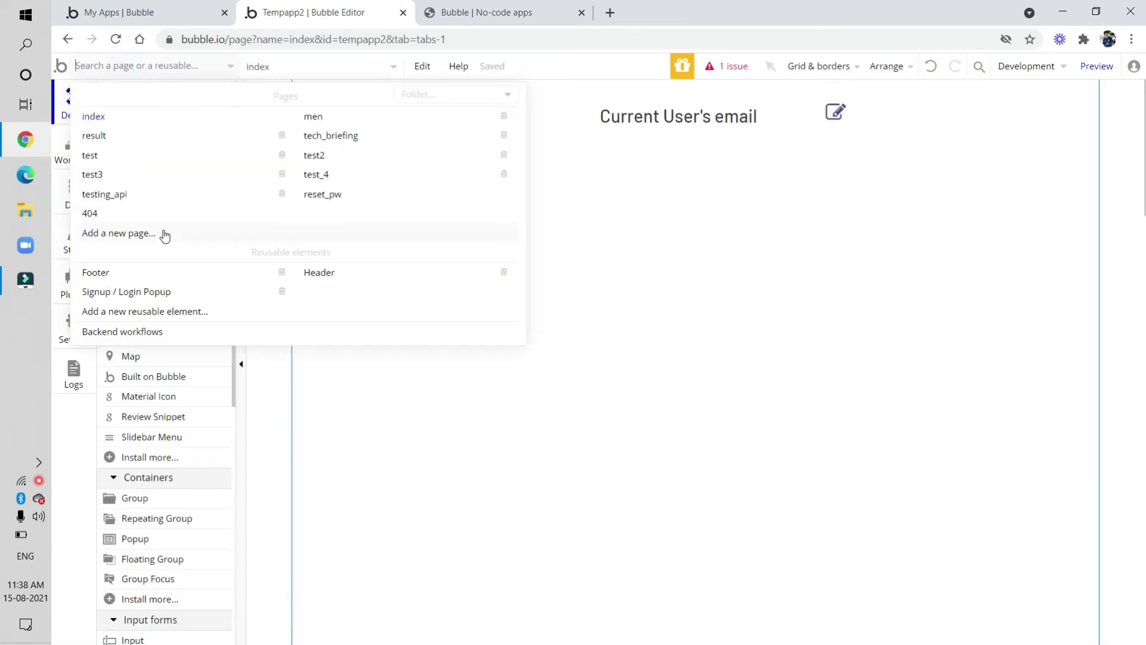
left_click(151, 234)
left_click(617, 171)
type("n")
key("BackSpace")
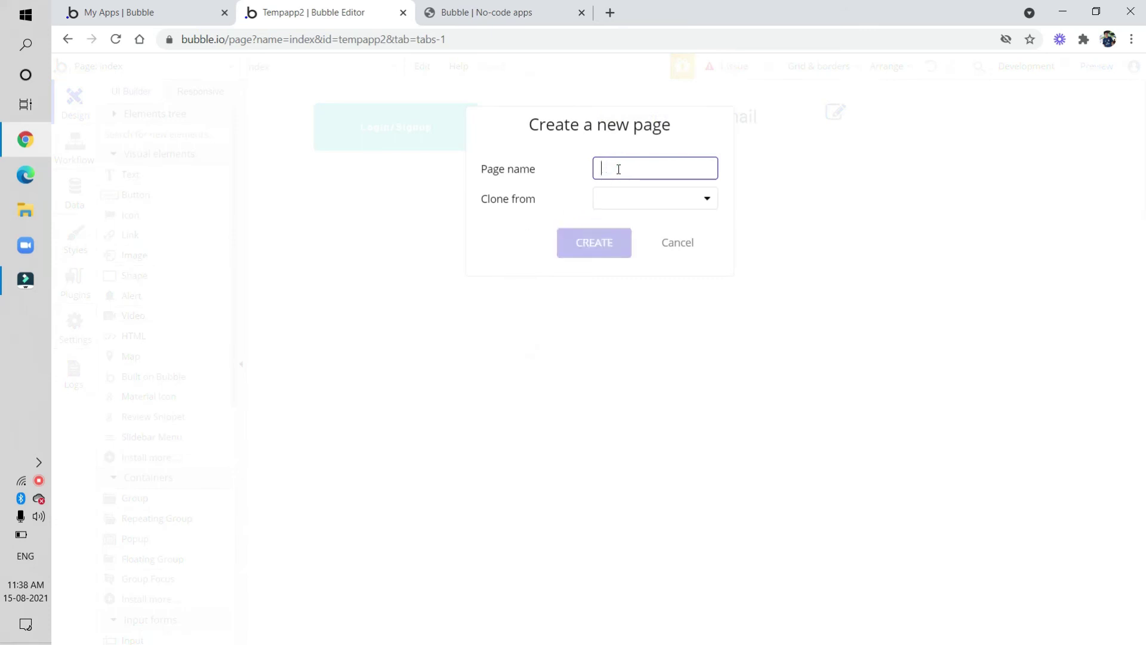
type("temp")
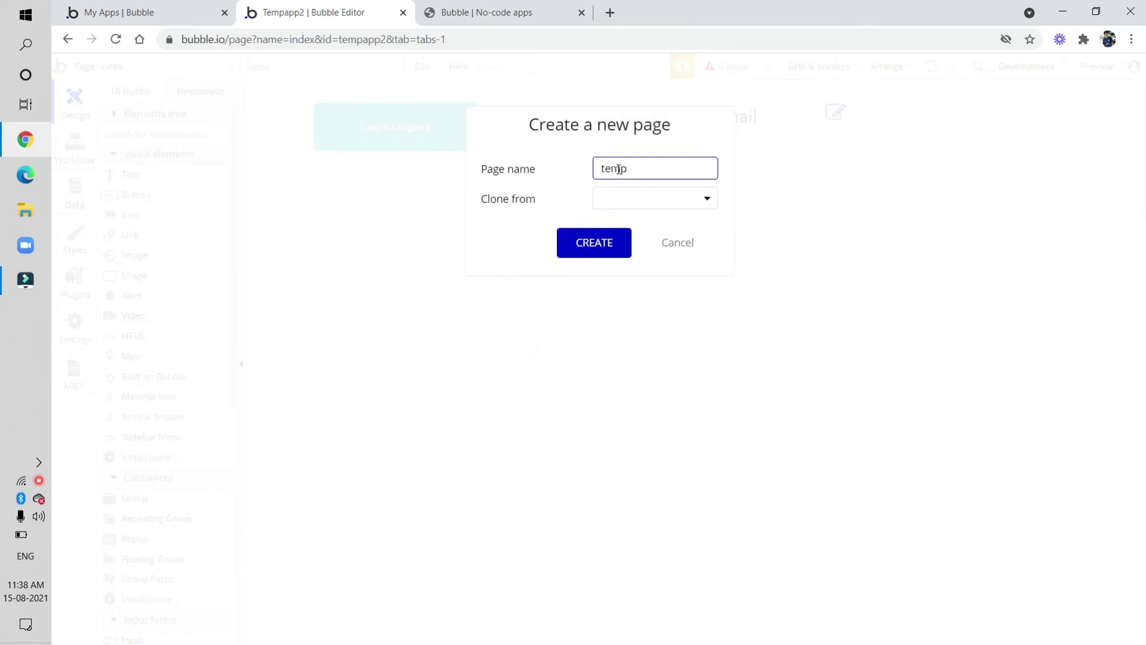
left_click(660, 188)
left_click(580, 250)
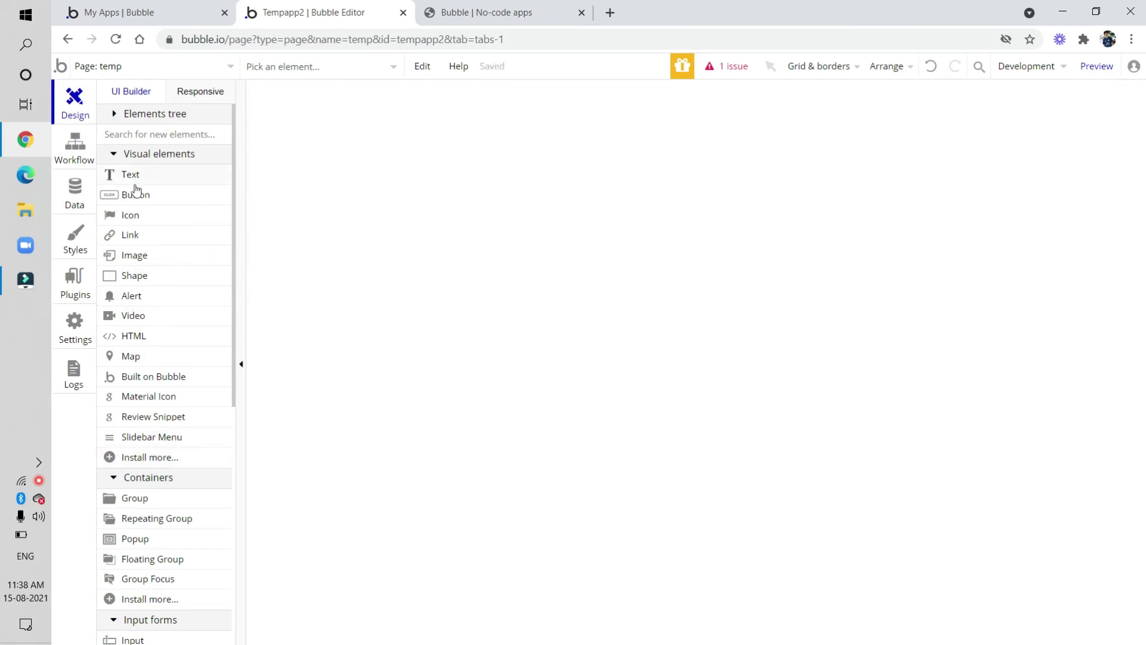
Step: Draw a button about 209 by 71 px near the top of the temp page and apply the Button New style
left_click(151, 201)
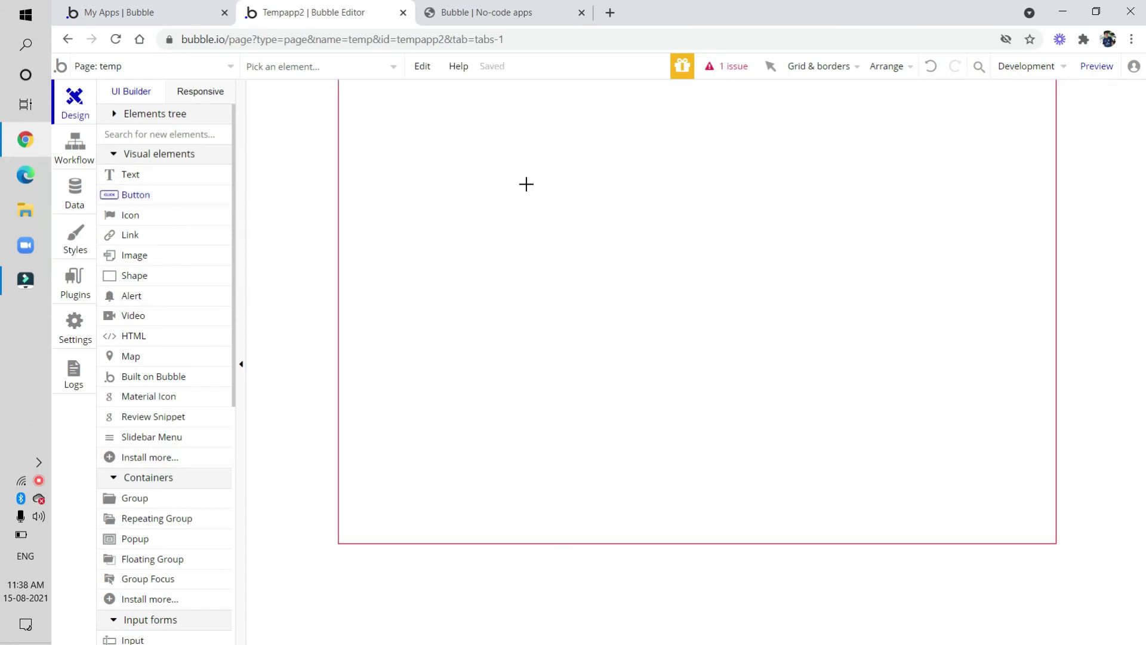
left_click_drag(534, 142, 691, 195)
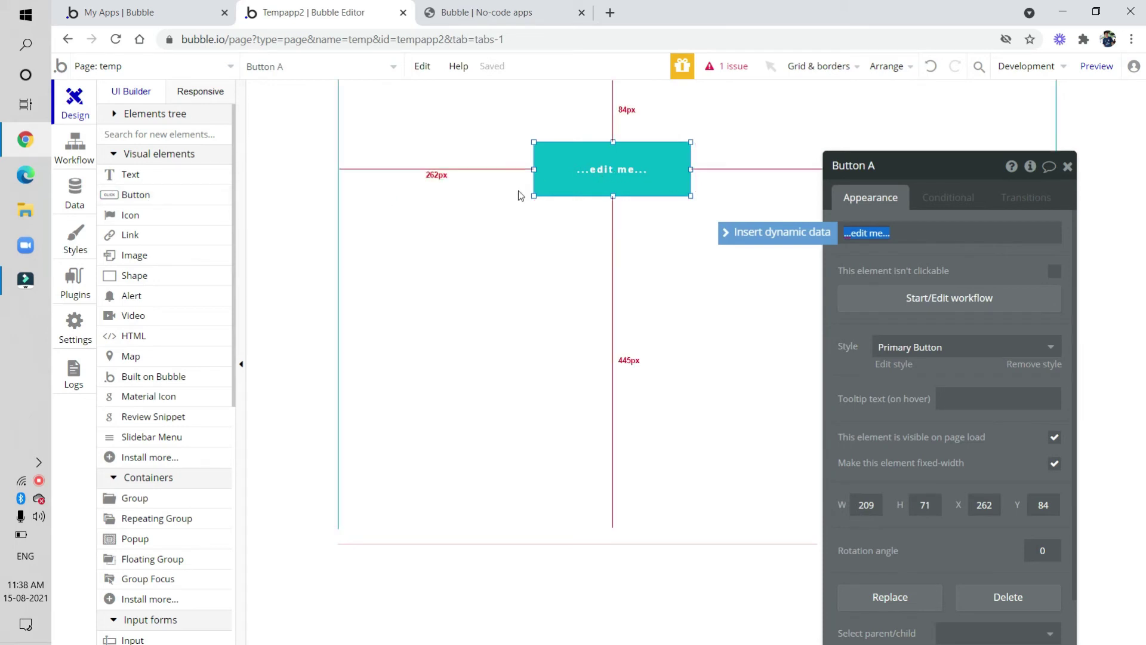
left_click(998, 321)
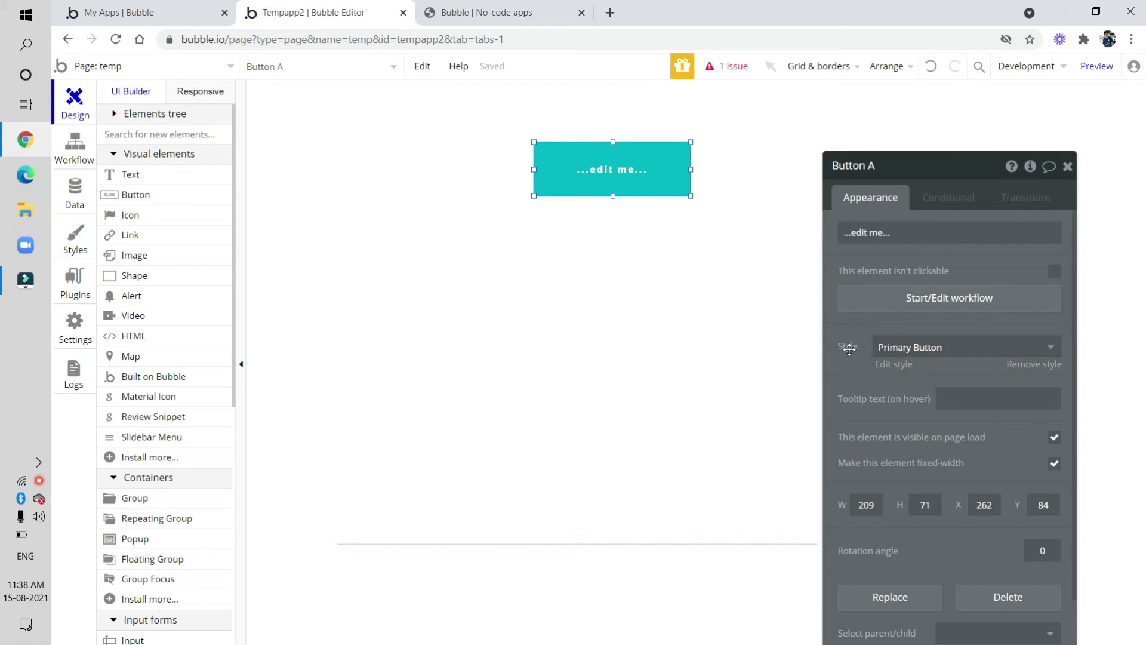
left_click(949, 352)
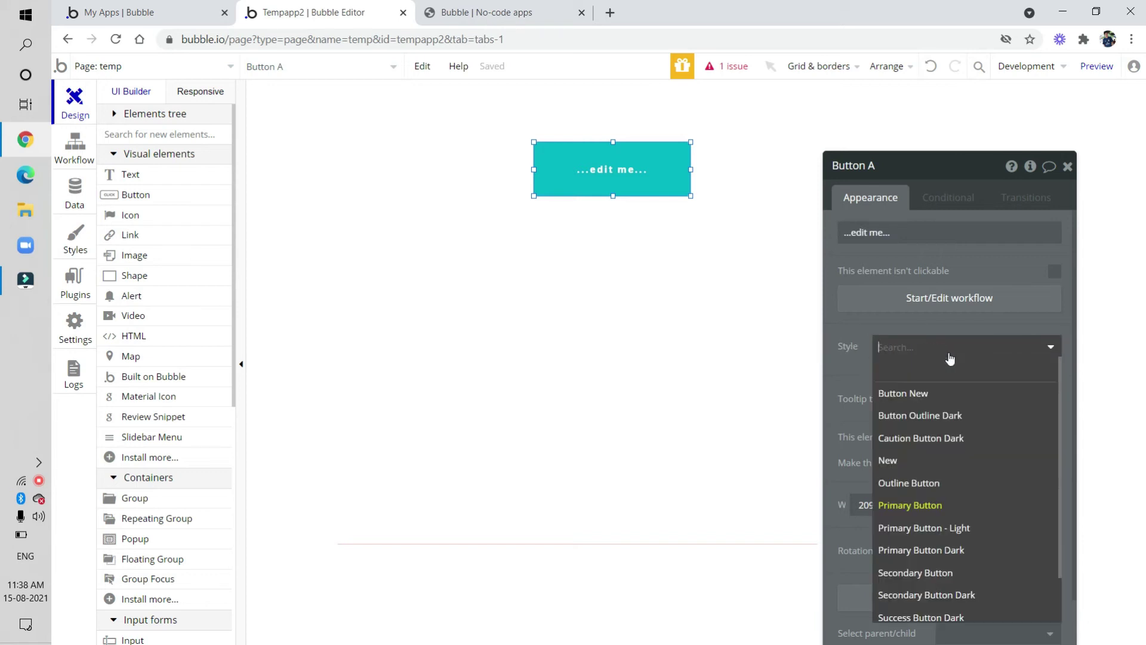
left_click(957, 403)
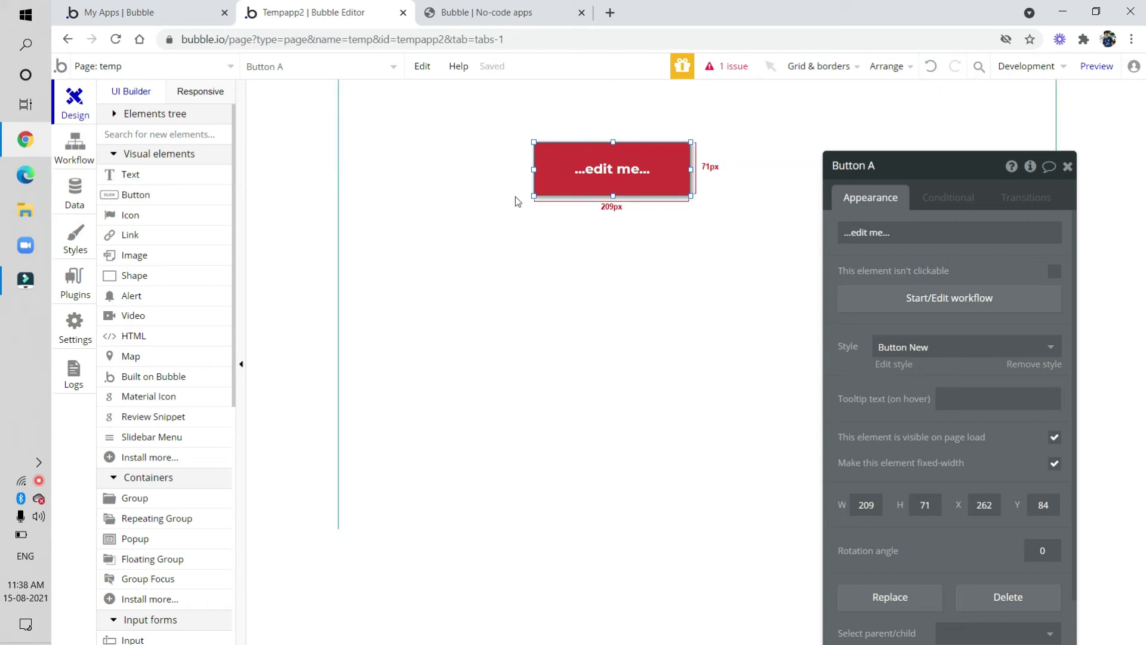
Step: Compare the placed button with the settings of the "button new" style, returning to the page design
left_click(74, 242)
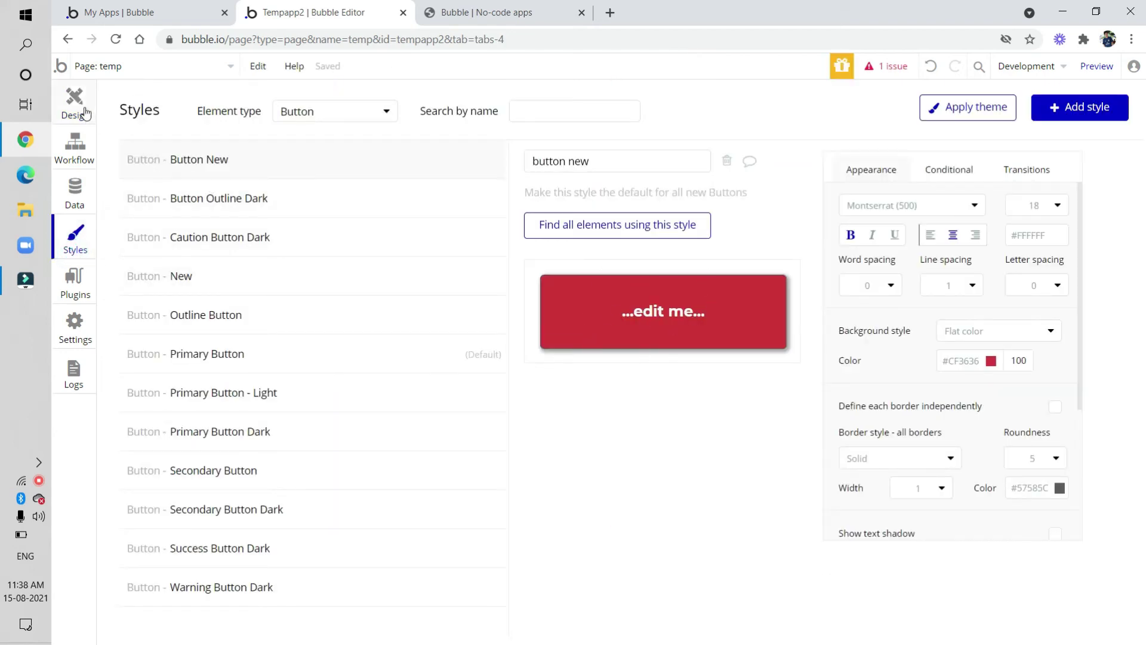
left_click(78, 108)
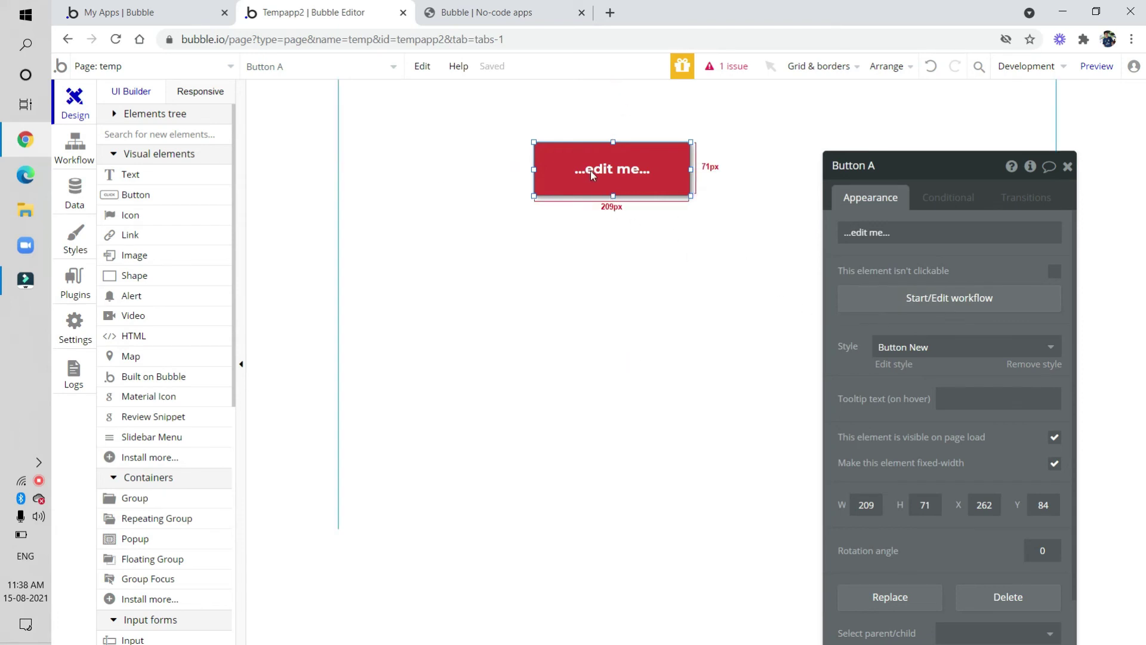
scroll(938, 495, "down", 1)
scroll(939, 496, "up", 1)
left_click(699, 265)
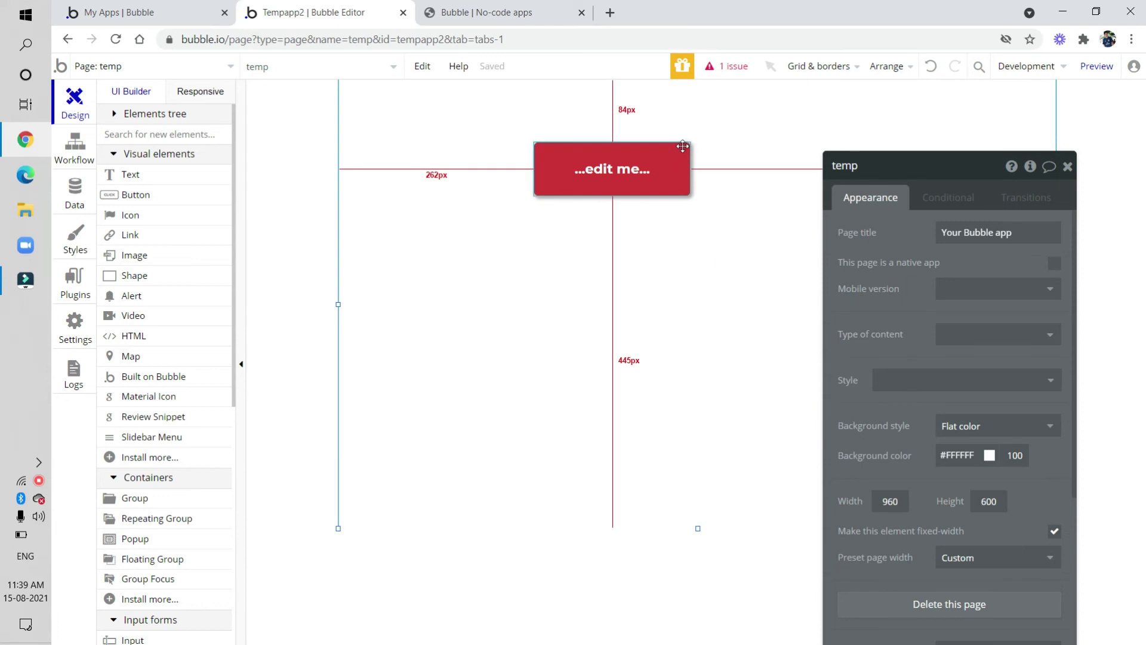
left_click(585, 180)
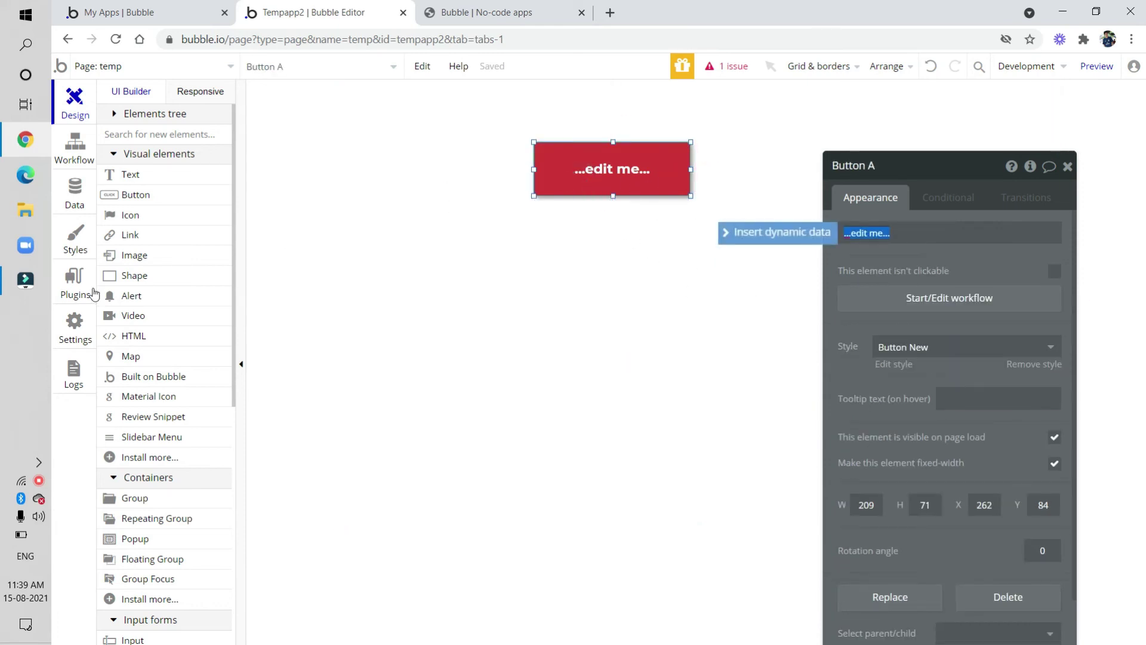
left_click(67, 288)
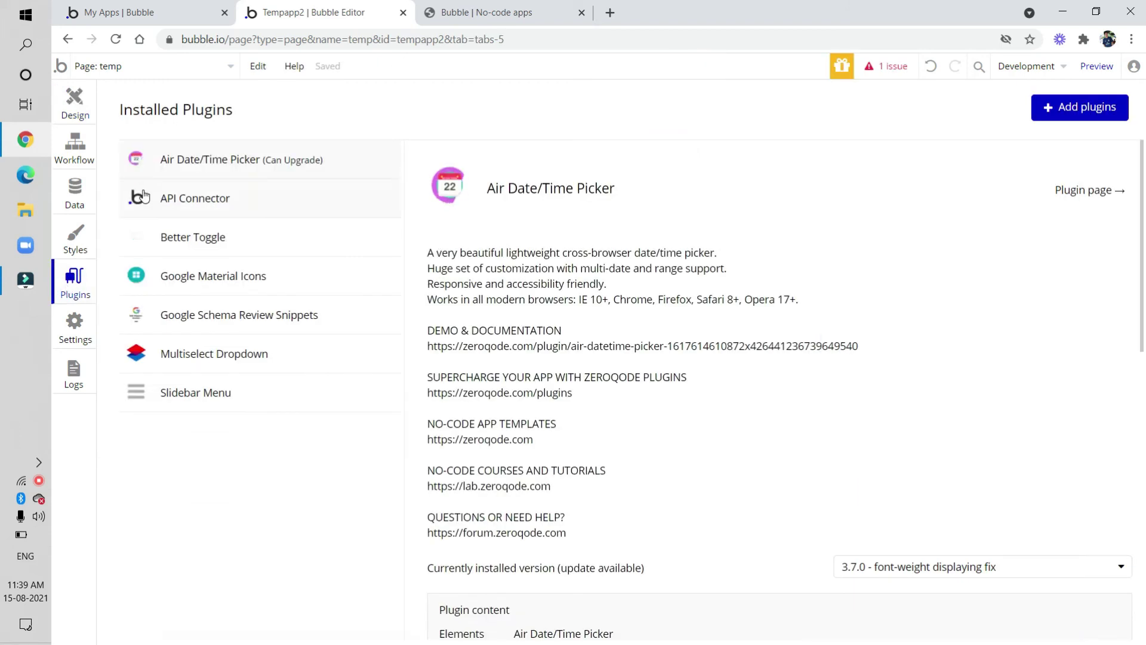
left_click(56, 257)
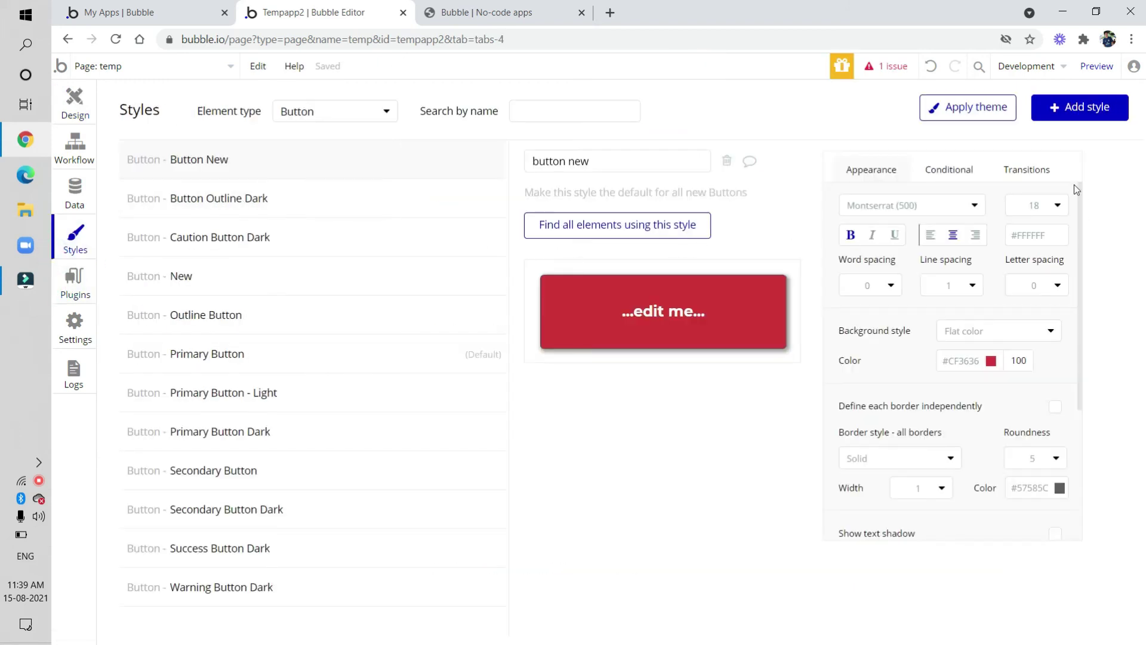
left_click(77, 103)
left_click(594, 172)
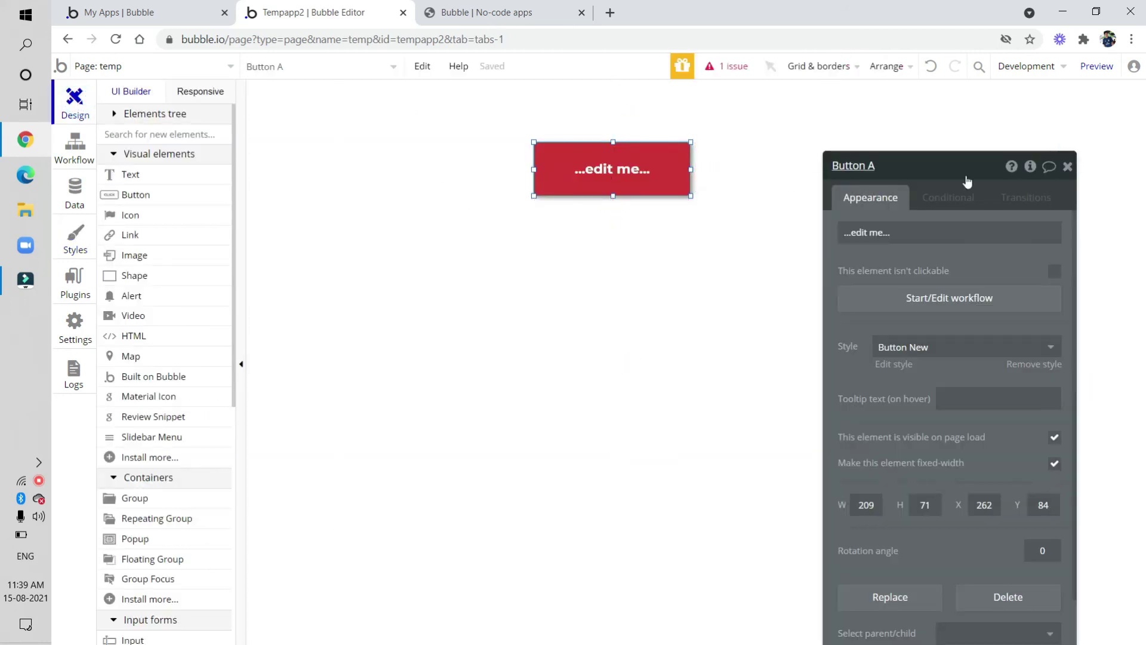
Step: Preview the temp page to check the styled button, and return to the editor
left_click(1066, 167)
left_click(1097, 66)
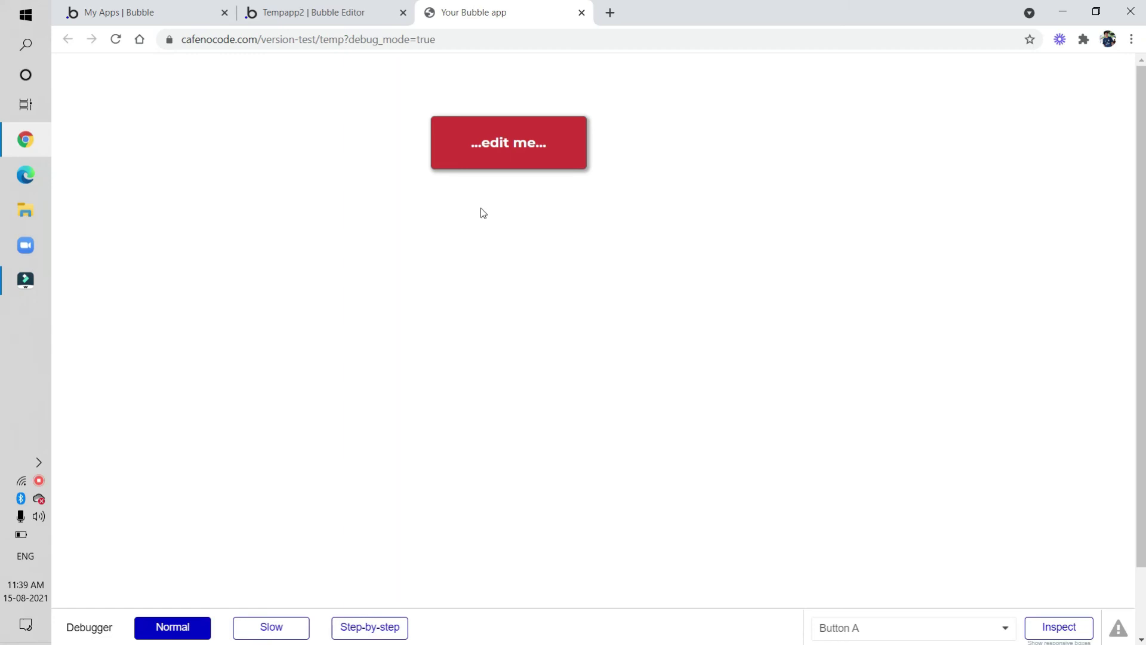
left_click(348, 13)
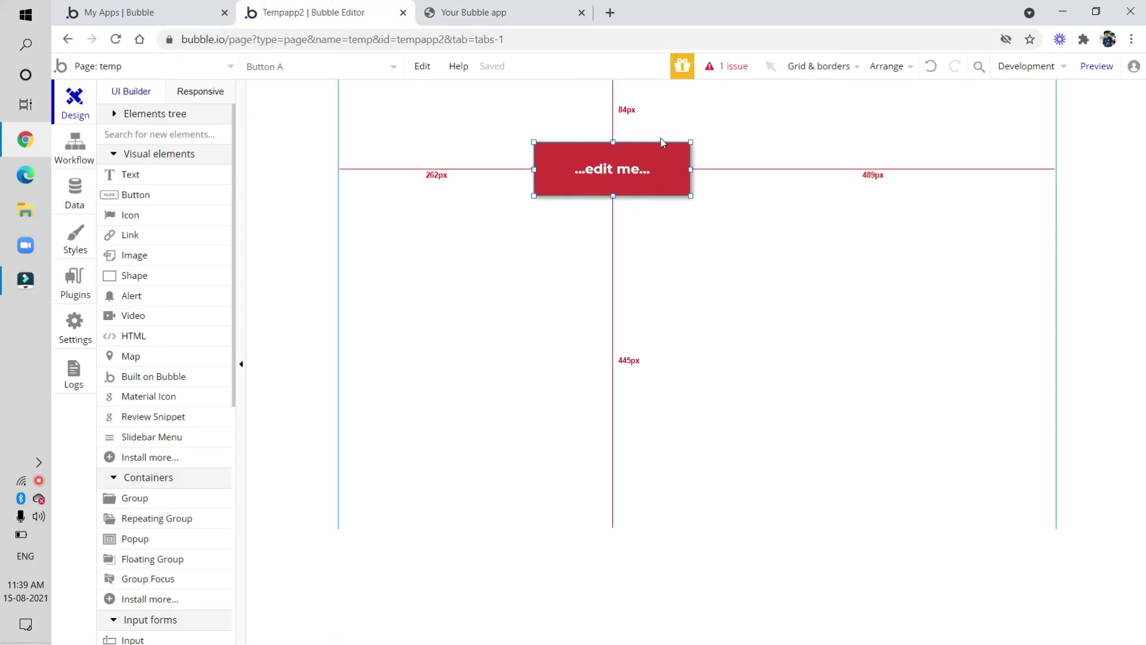
Step: Change the button's label to "Submit"
double_click(607, 193)
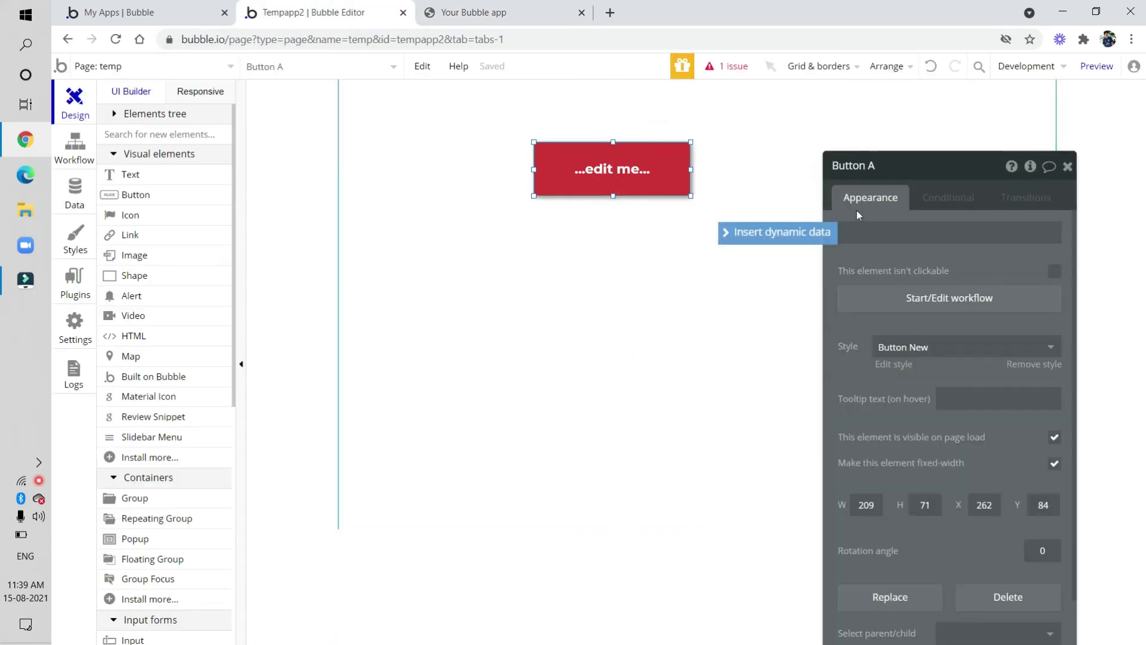
triple_click(875, 240)
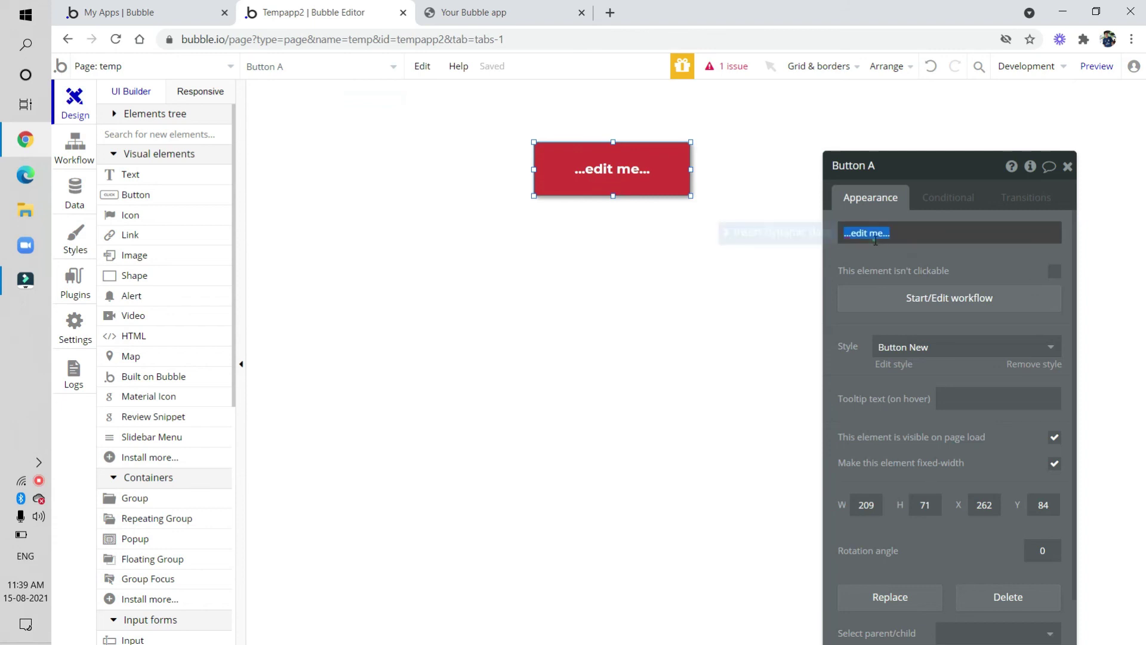
key("BackSpace")
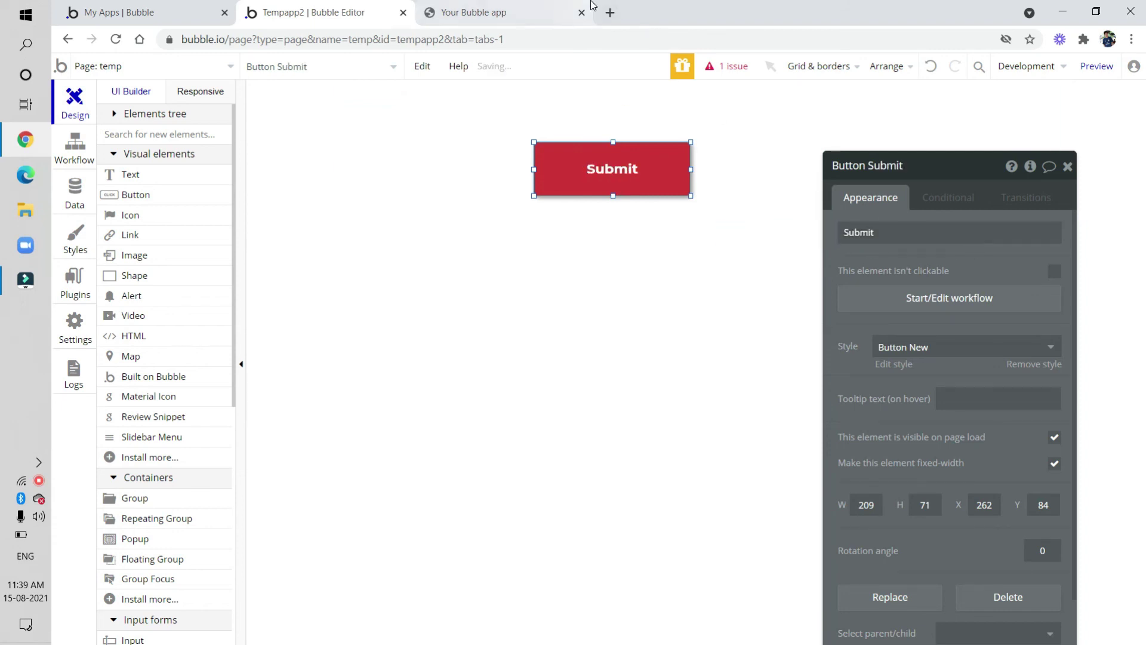
Step: Refresh the page preview to check the button's new label, and return to the editor
left_click(508, 12)
key("F5")
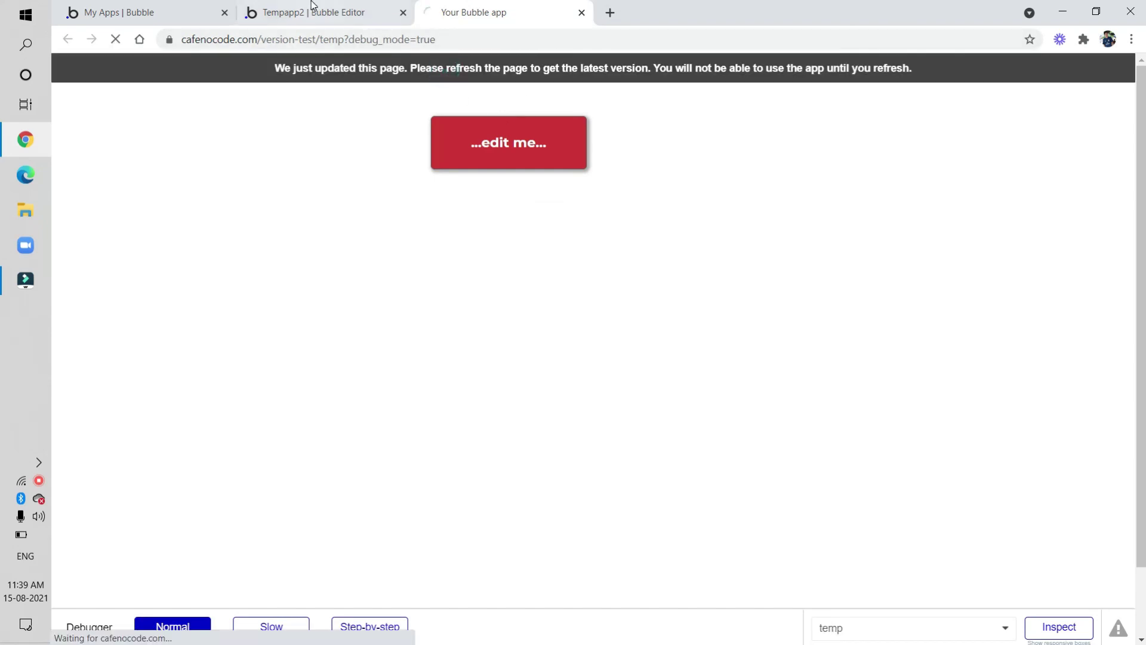
left_click(317, 6)
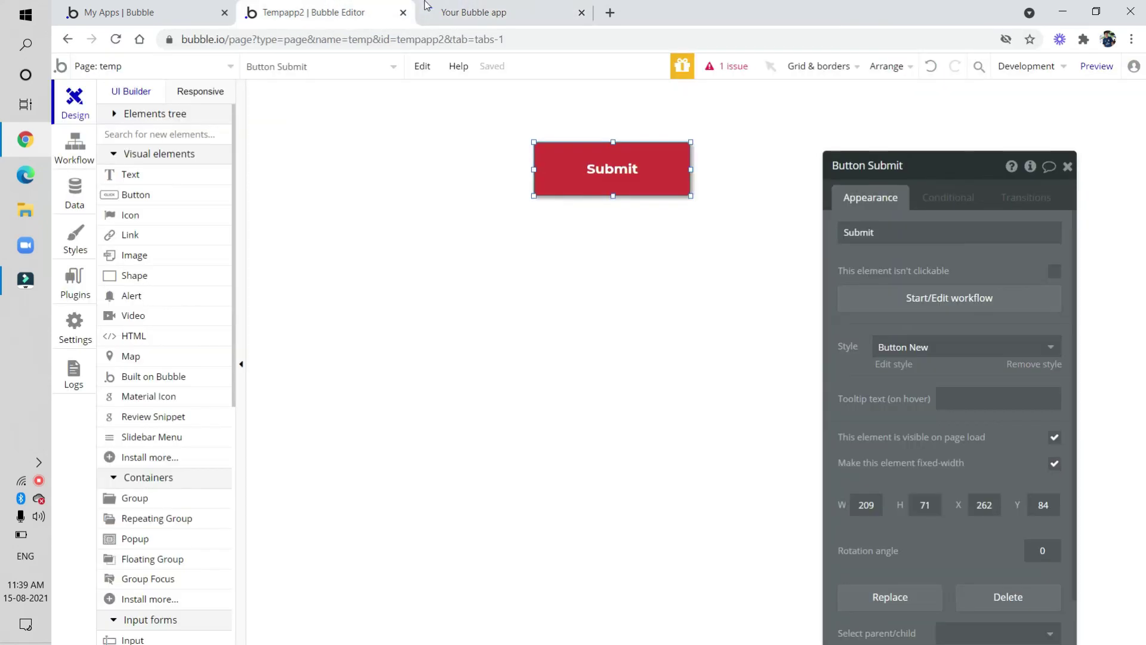
left_click(427, 7)
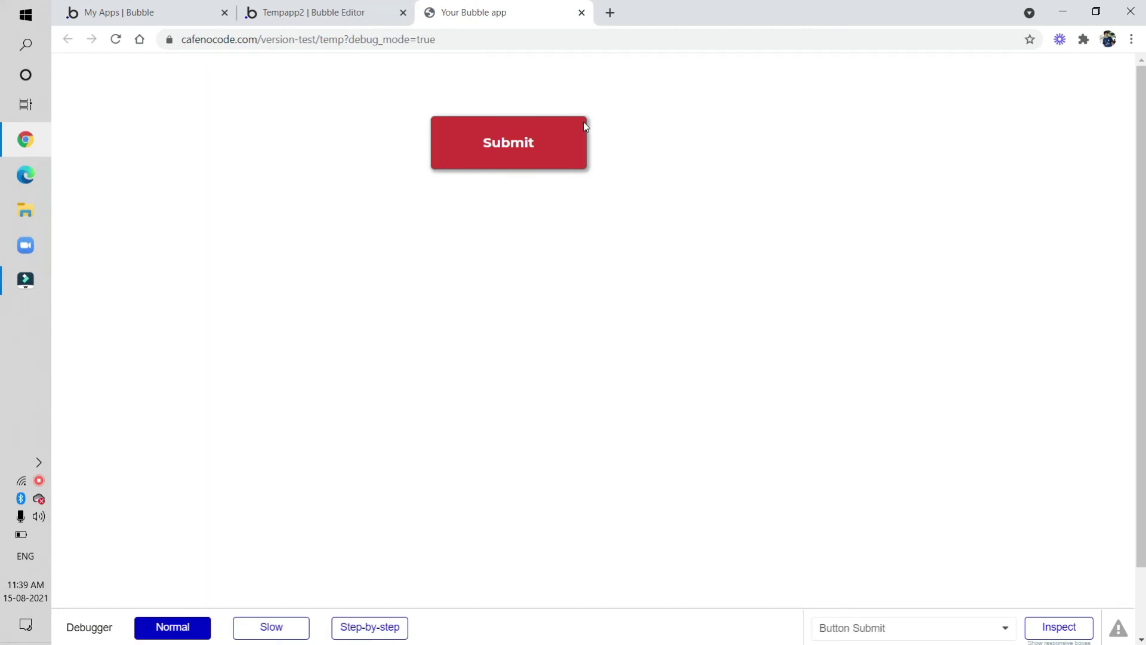
left_click(349, 5)
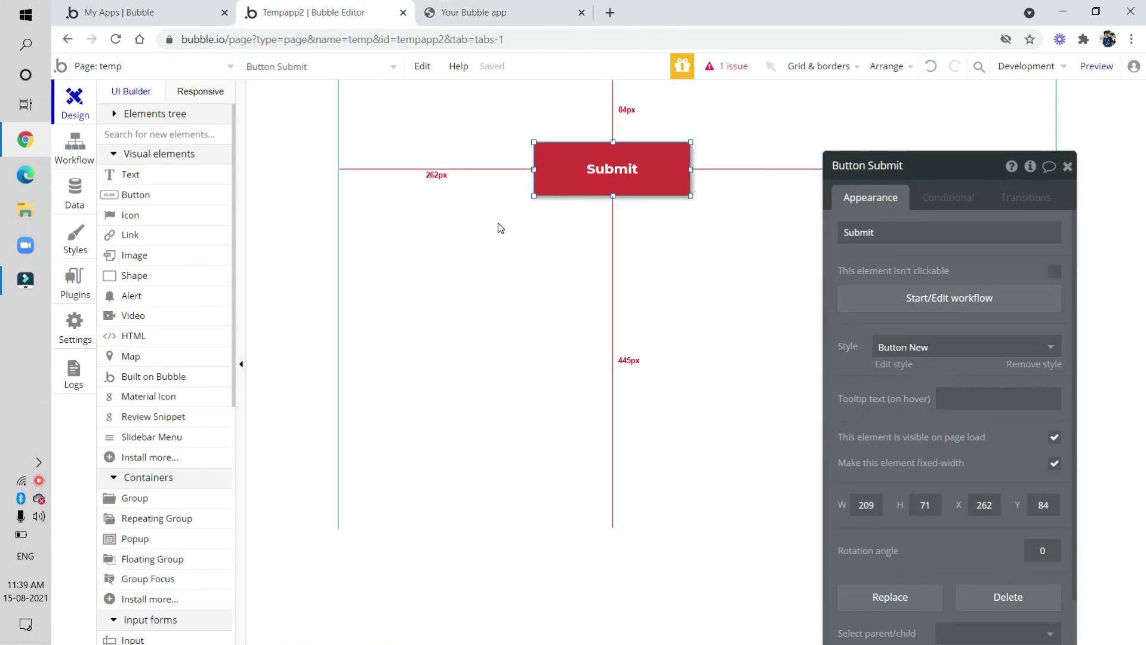
Step: Draw a second button about 266 by 89 px below the Submit button and remove its style
left_click(1068, 168)
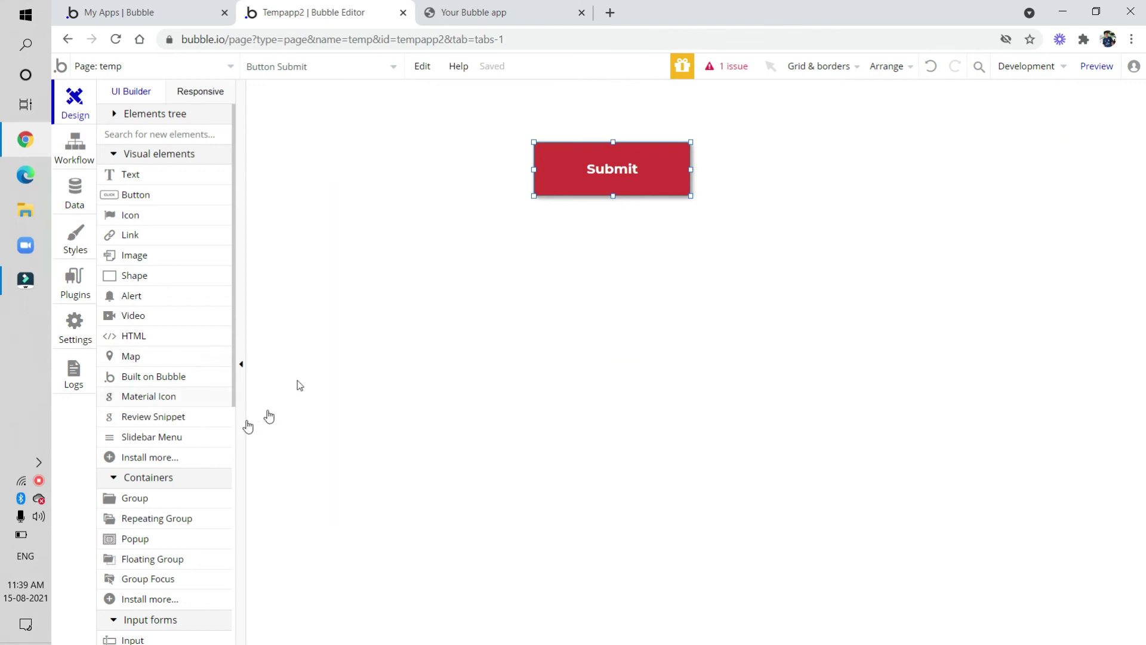
left_click(139, 194)
mouse_move(431, 264)
left_mouse_down()
mouse_move(655, 350)
mouse_move(629, 331)
left_mouse_up()
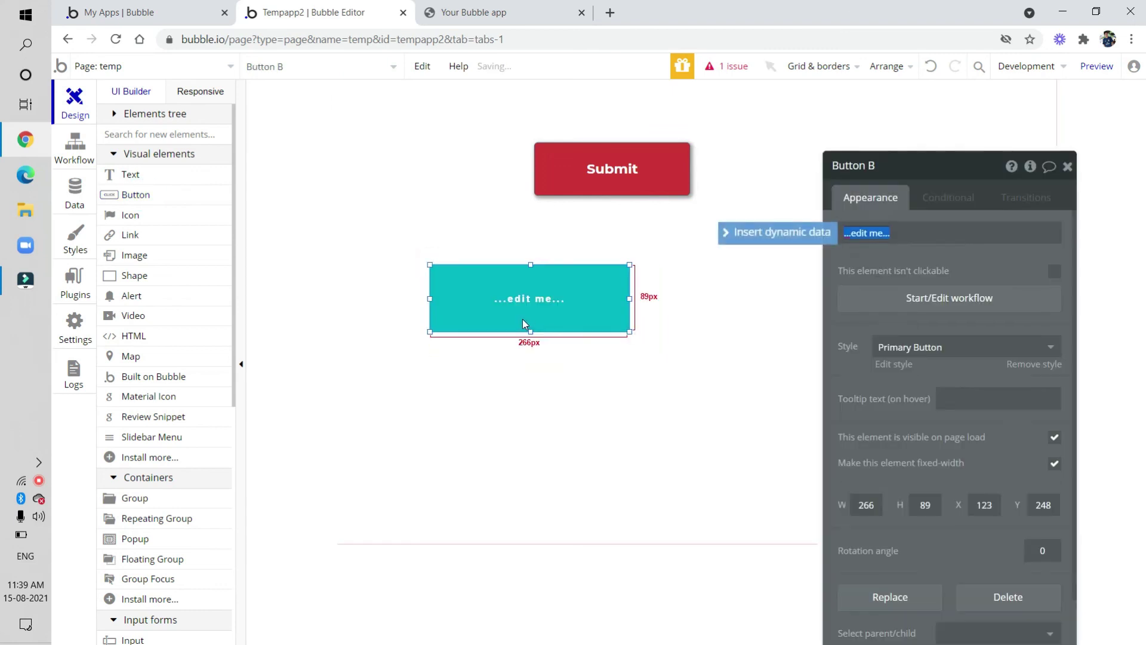
left_click(1046, 371)
Step: Search the second button's fonts for "mon" and look through its individual size, colour, border and shadow settings
scroll(949, 456, "down", 1)
left_click(876, 320)
type("mon")
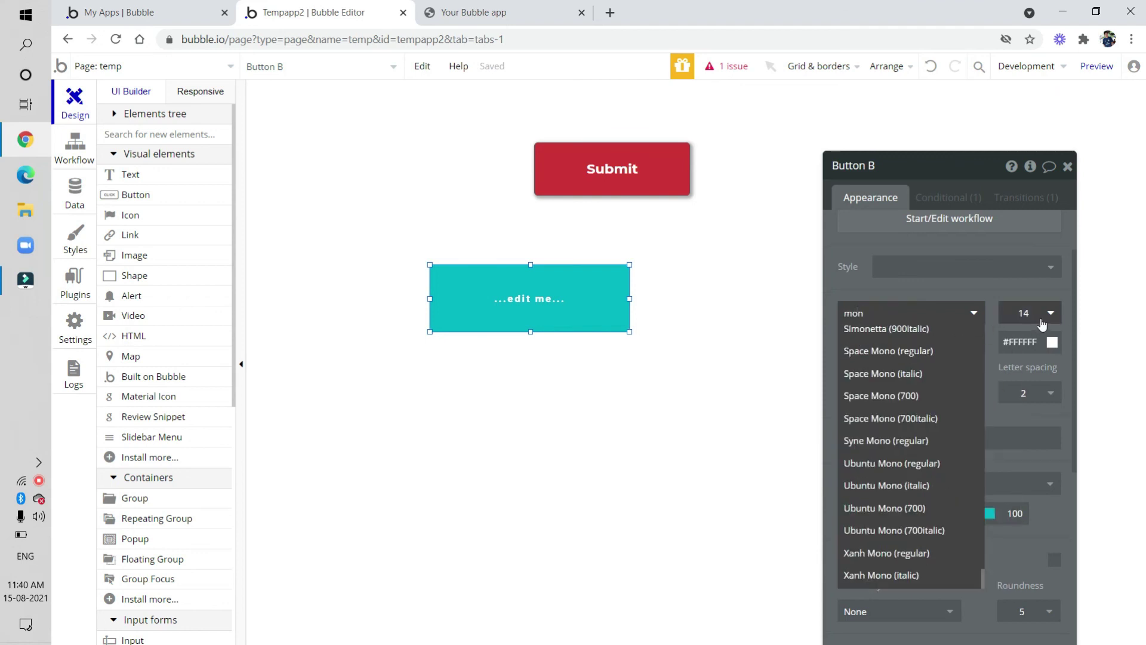
left_click(1045, 316)
left_click(1009, 289)
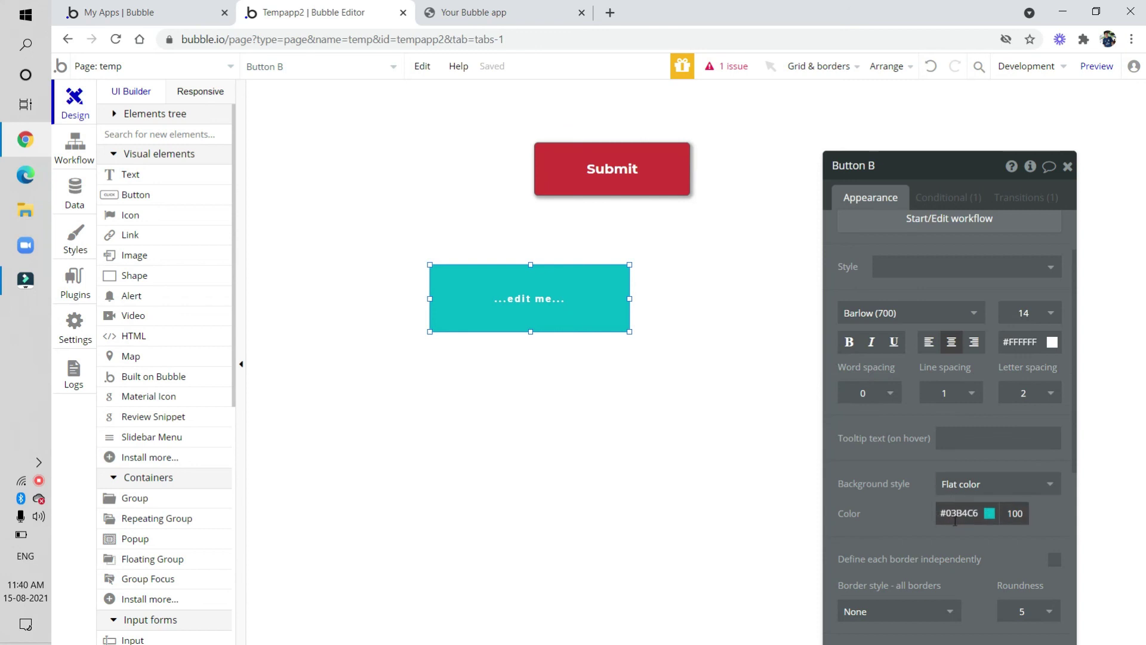
scroll(955, 521, "down", 1)
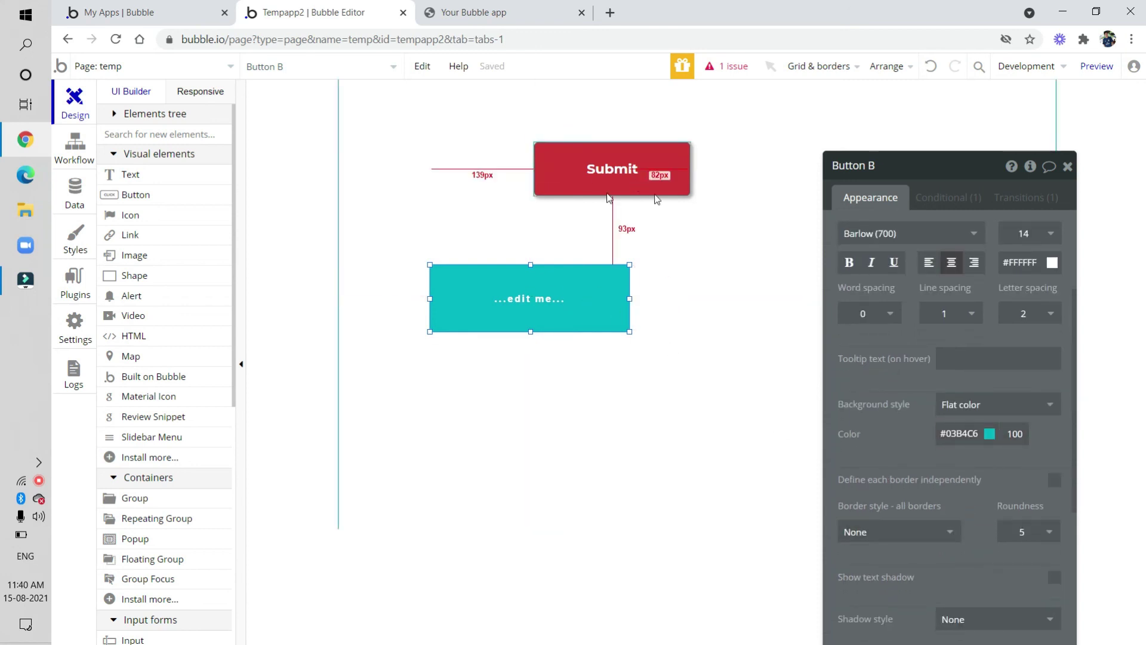
Step: Review the "button new" style settings, and delete the second button from the temp page
left_click(65, 260)
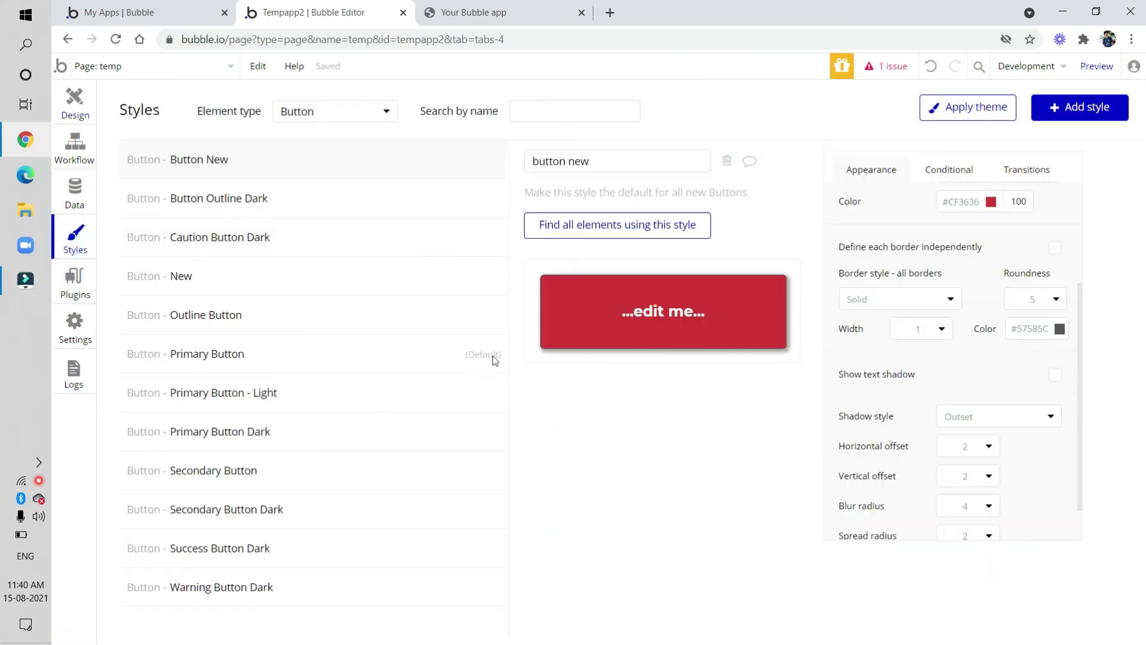
left_click(70, 106)
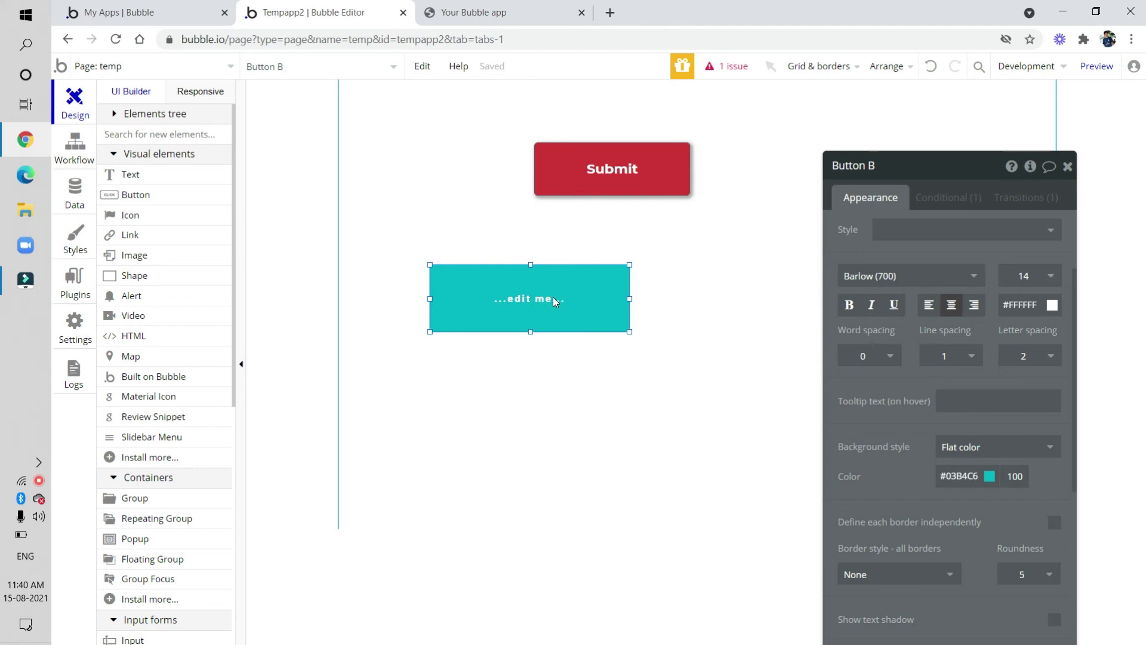
key("Delete")
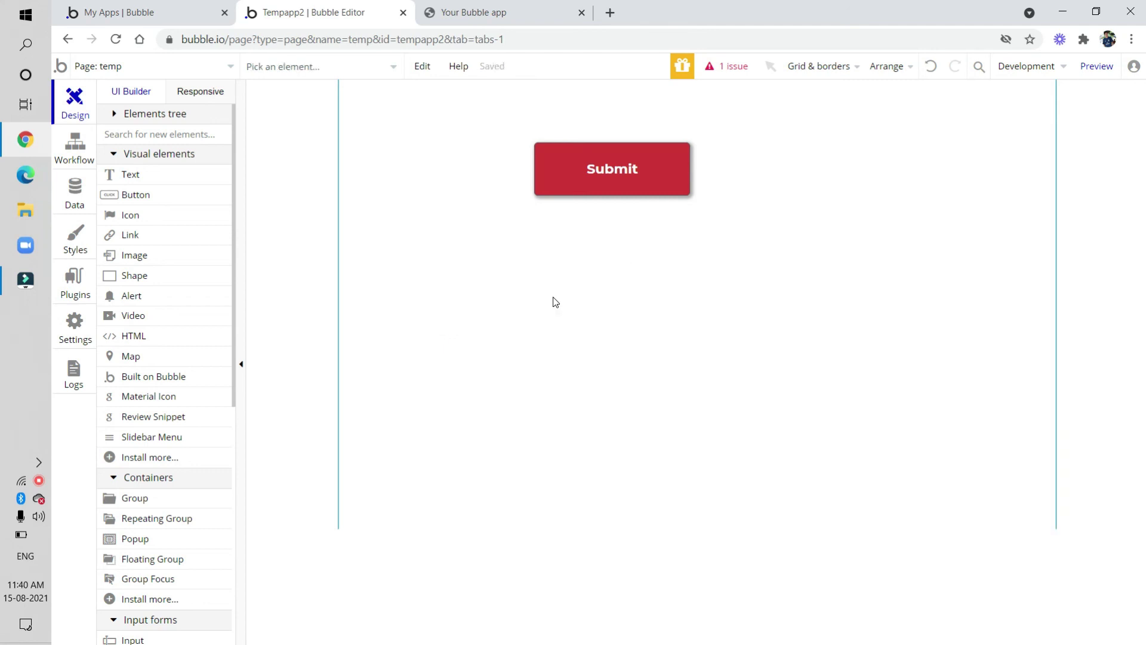
right_click(38, 481)
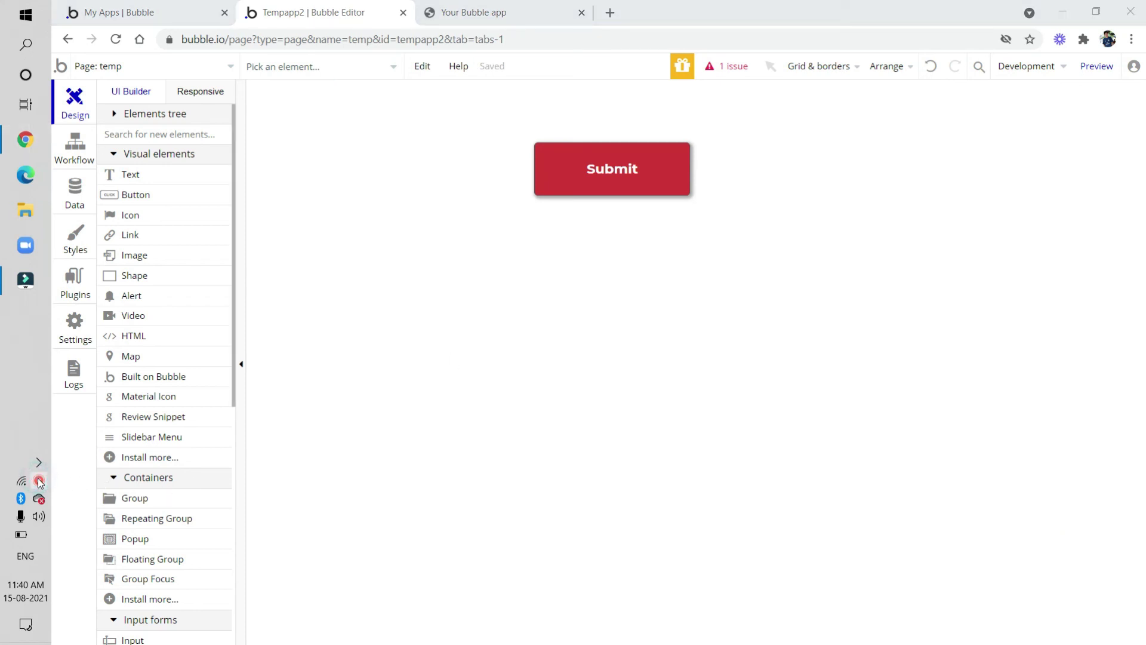
left_click(97, 494)
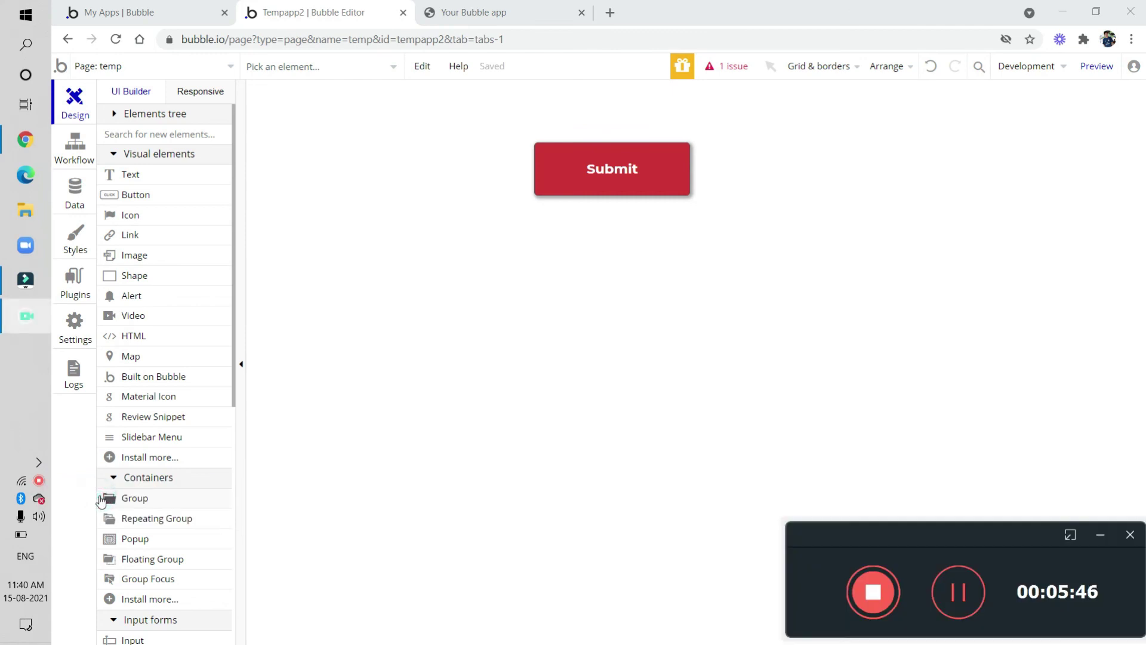